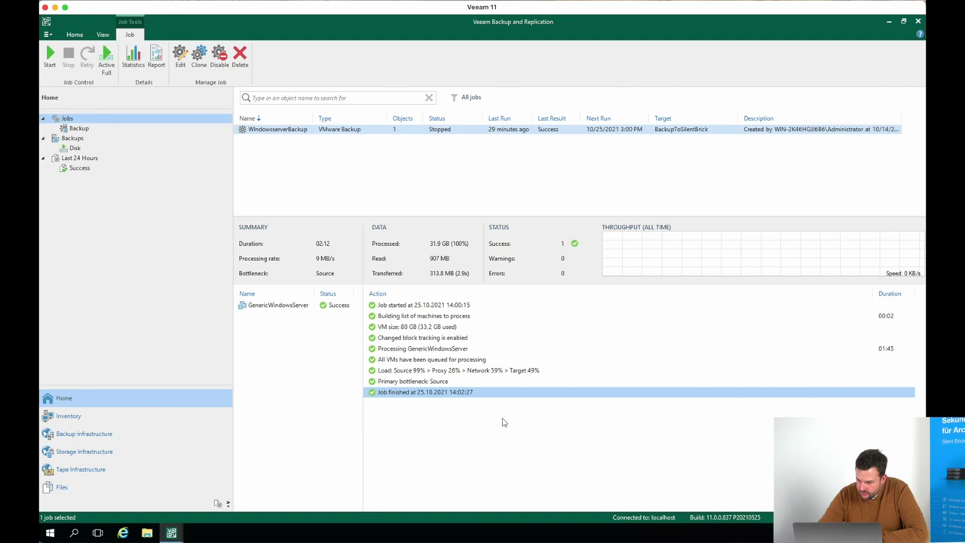
Check the WindowsserverBackup job's Virtual Machines and Storage pages without changes, then show Backup Repositories
right_click(316, 132)
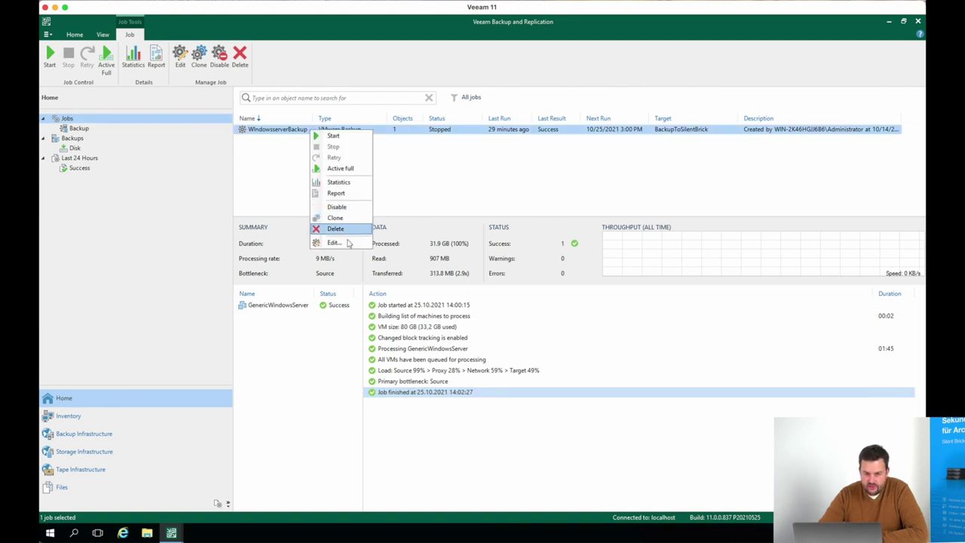
left_click(346, 241)
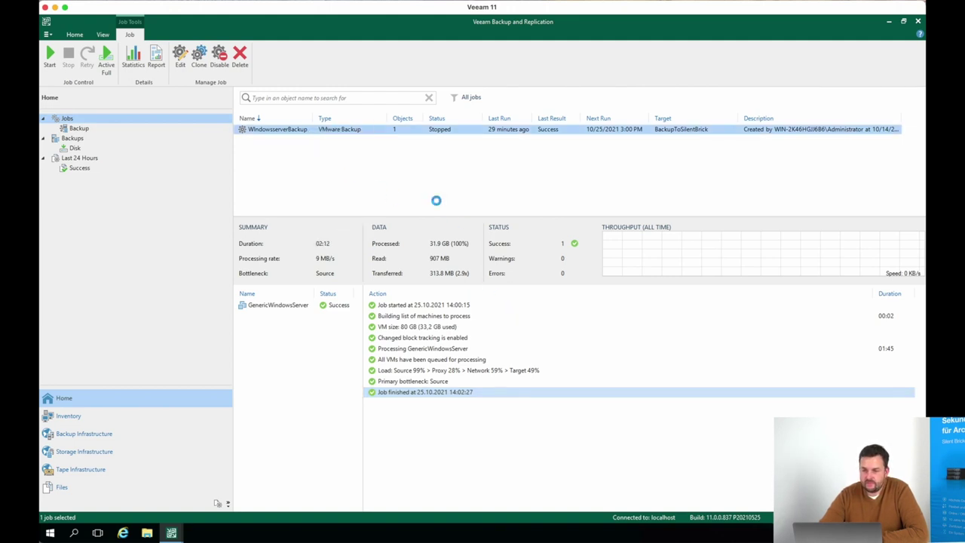
left_click(325, 208)
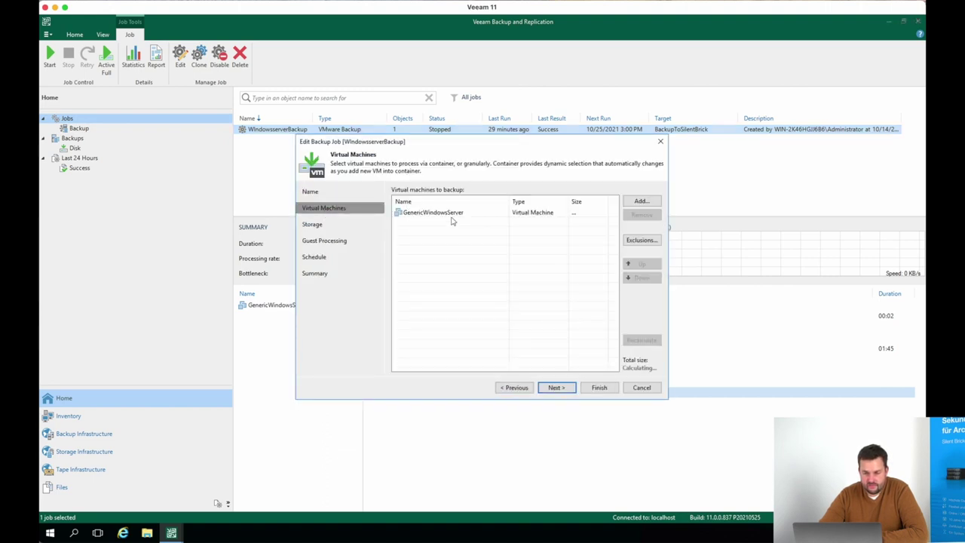
left_click(450, 215)
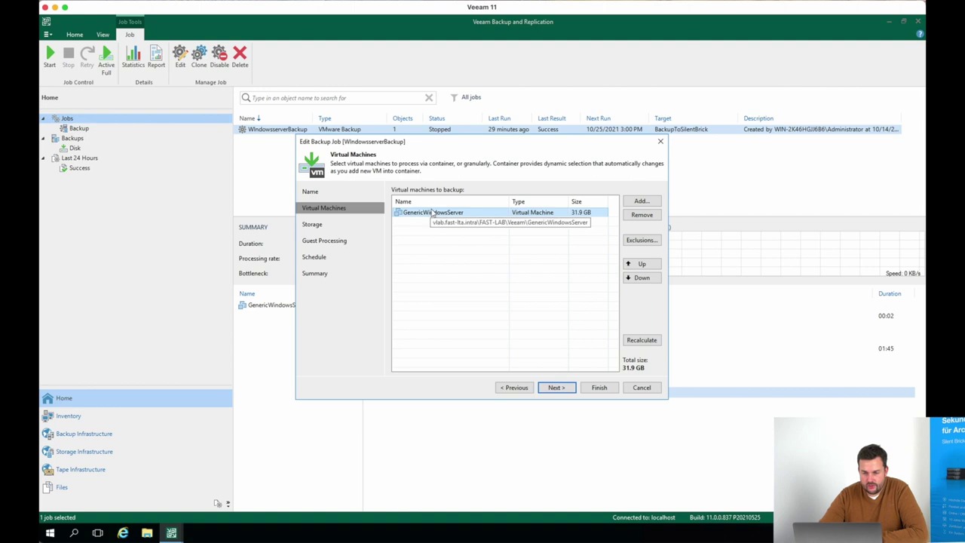
left_click(339, 224)
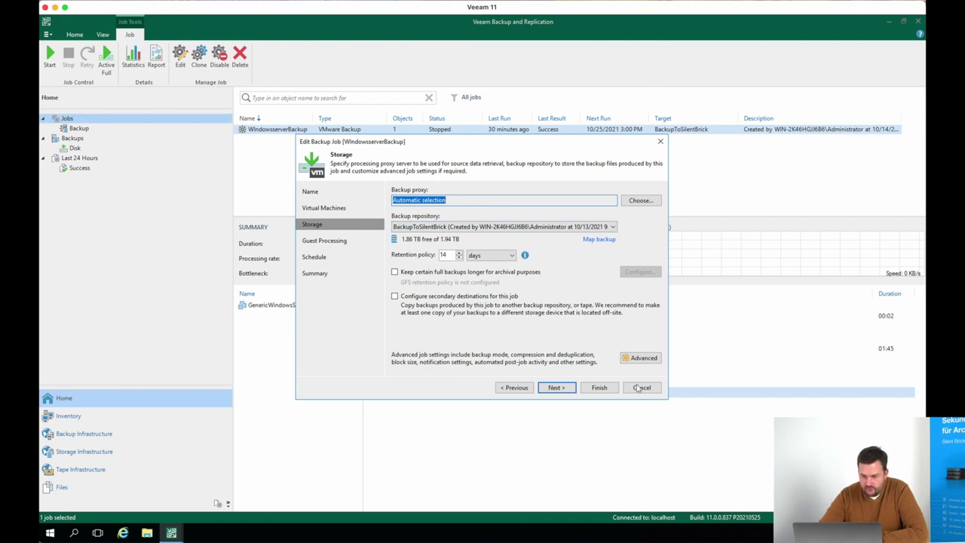
left_click(642, 387)
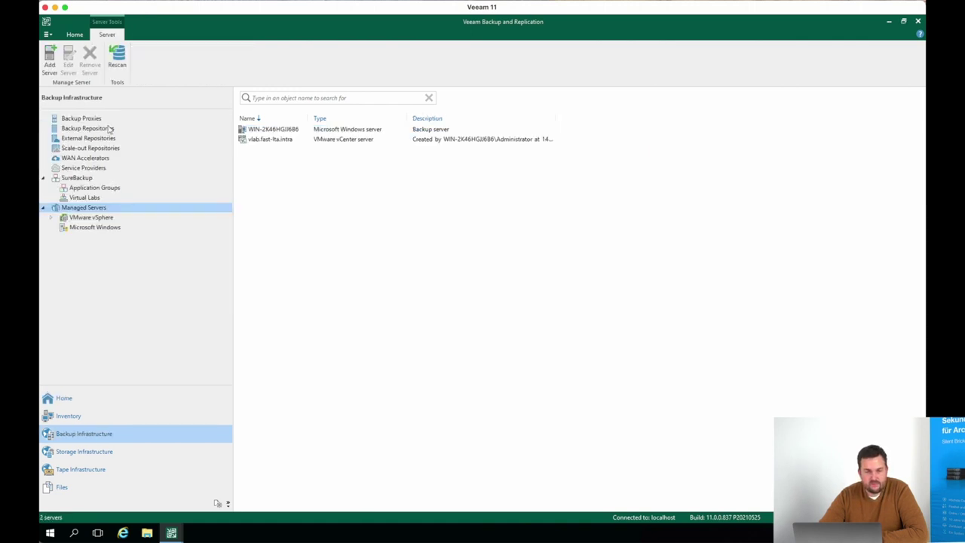
left_click(111, 129)
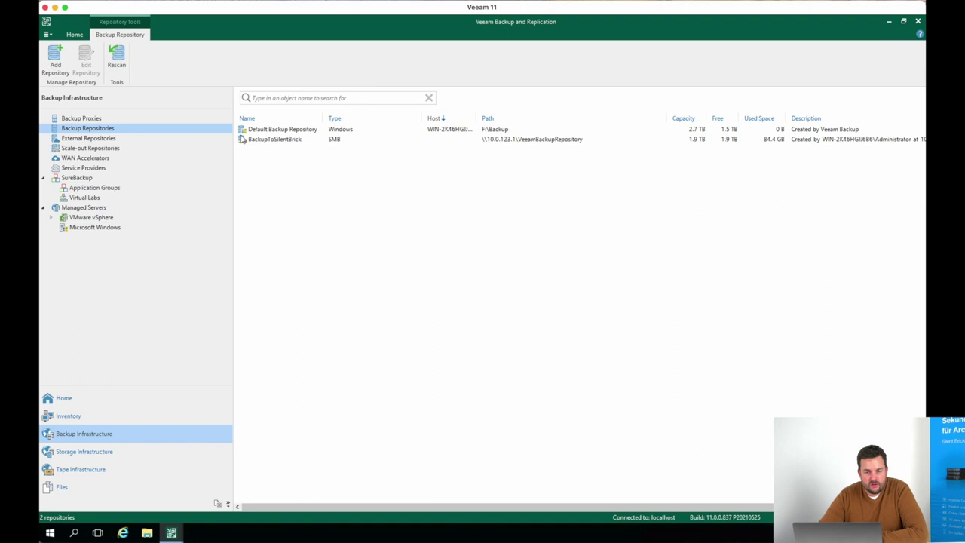
Select the BackupToSilentBrick SMB repository and bring up a File Explorer window
left_click(294, 143)
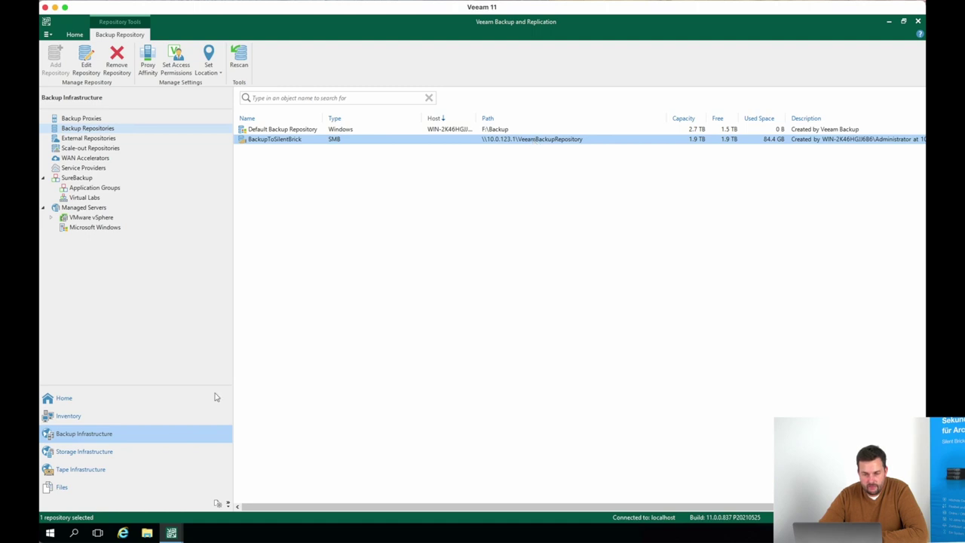
left_click(147, 533)
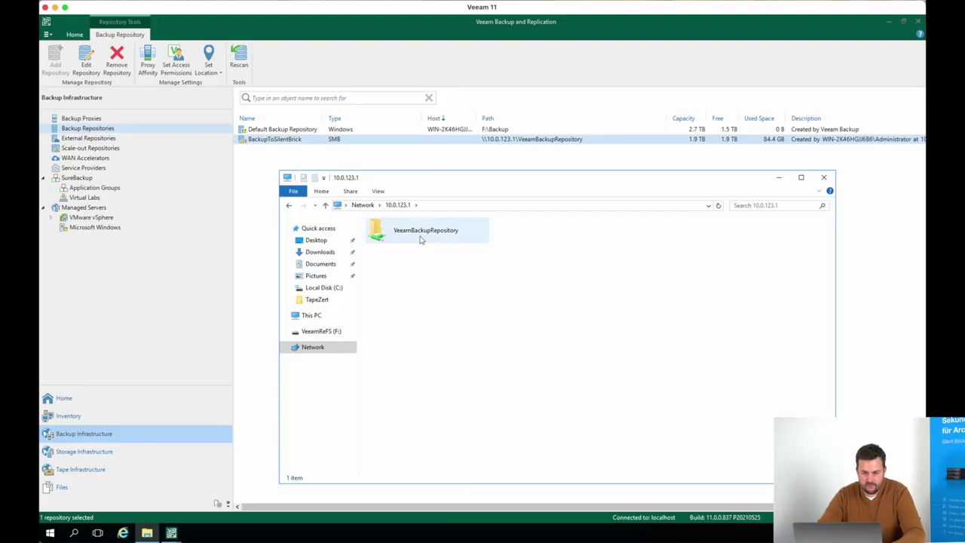
Open the VeeamBackupRepository share under Network > 10.0.123.1
double_click(419, 235)
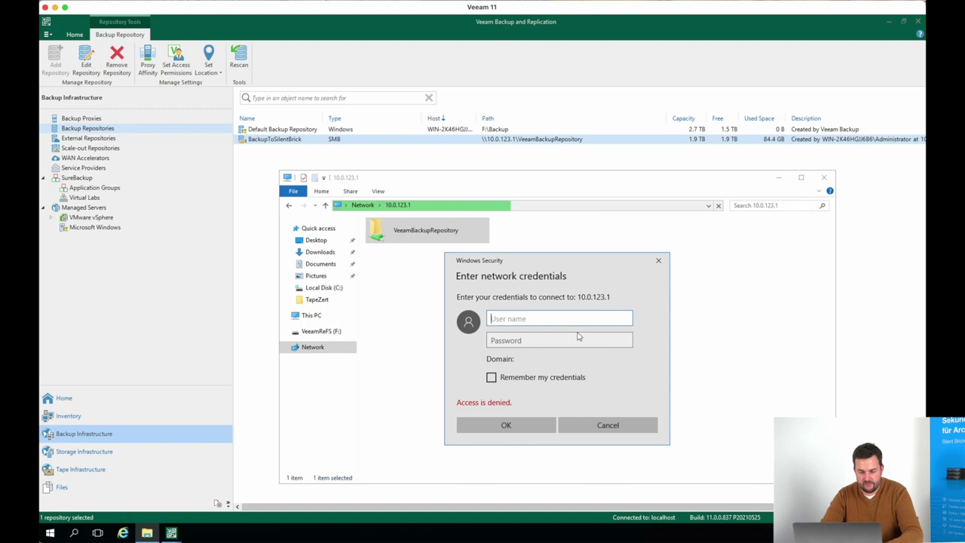
Sign in to 10.0.123.1 with the repository user's name and password, re-entering the password after rejection
type("veea")
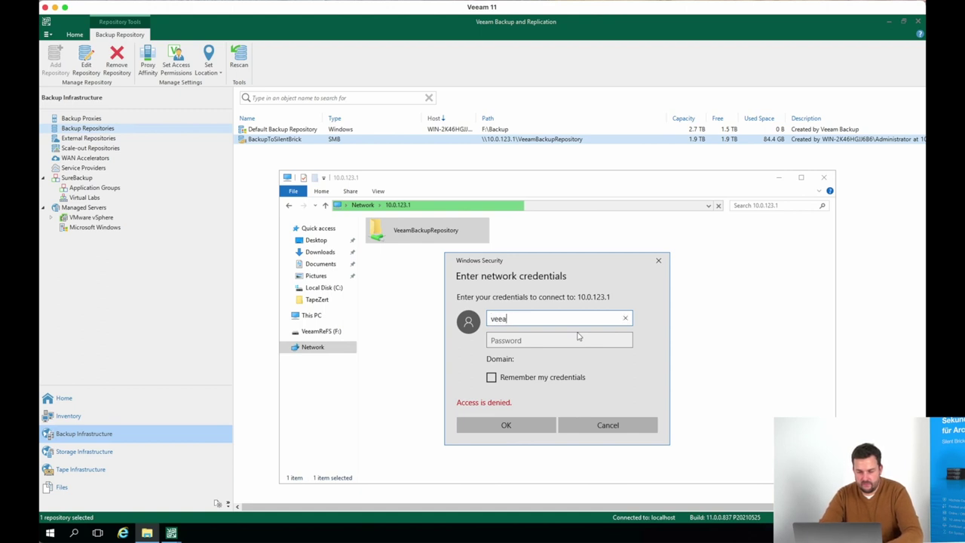
key("Tab")
type("••")
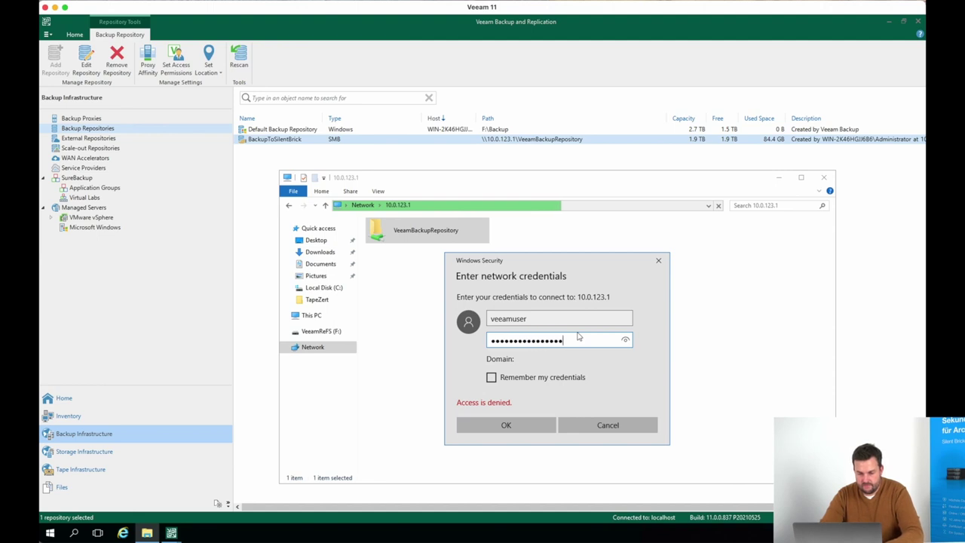
key("Return")
type("•••••••••••")
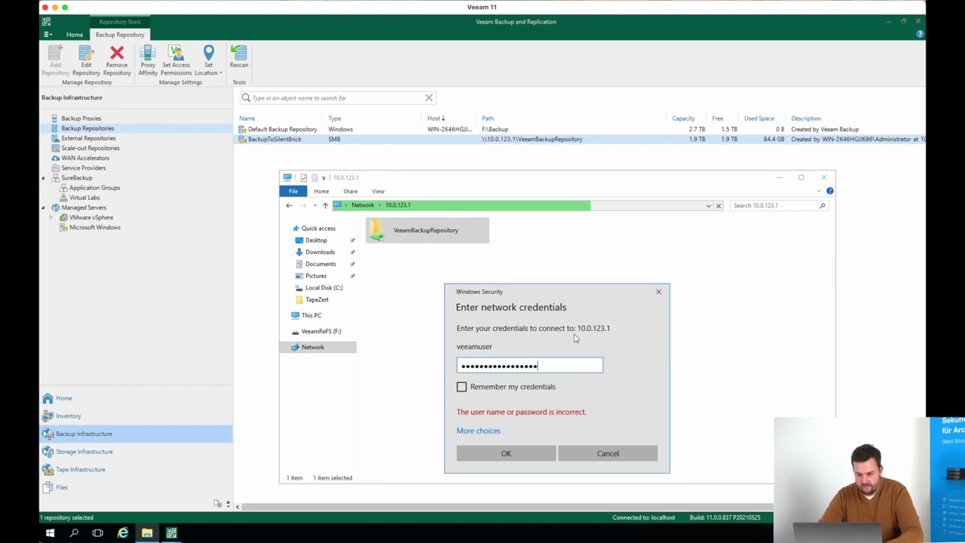
key("Return")
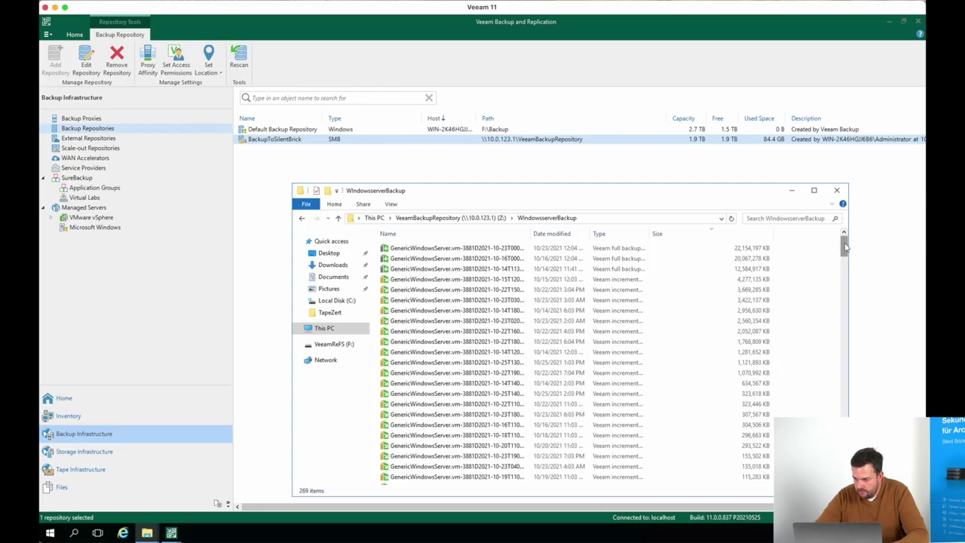
Select all 269 files in WindowsserverBackup and permanently delete them, confirming the Delete Multiple Items prompt
left_click_drag(846, 246, 845, 382)
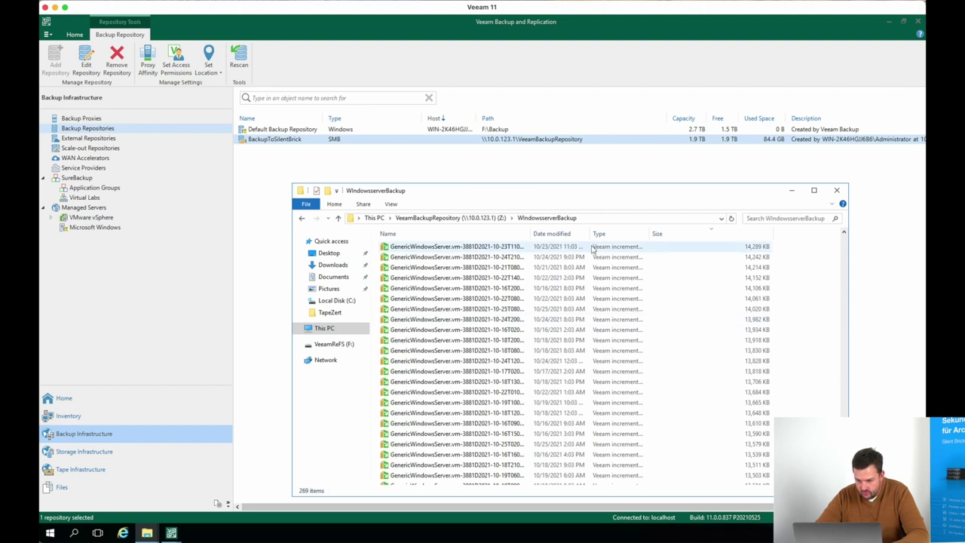
left_click_drag(531, 234, 673, 277)
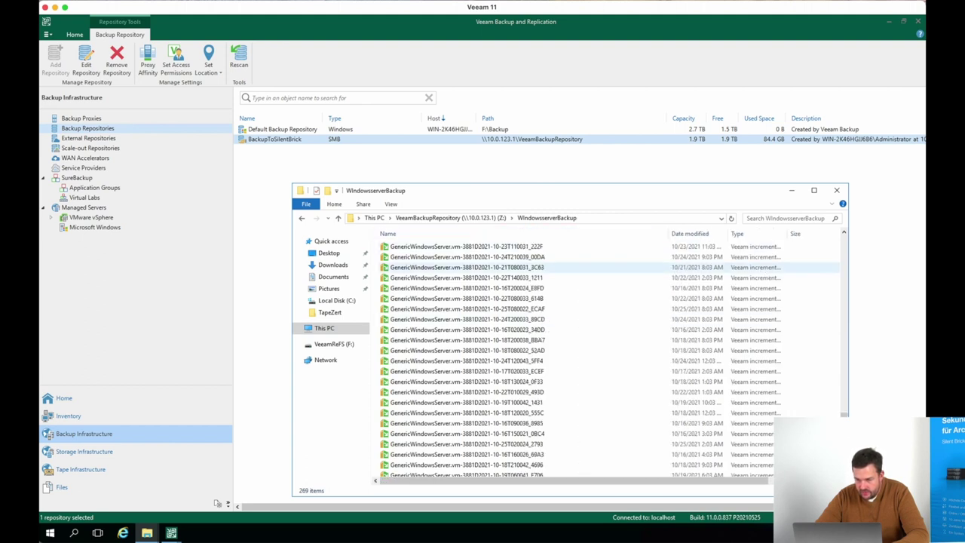
scroll(452, 421, "up", 15)
scroll(453, 421, "up", 20)
key("End")
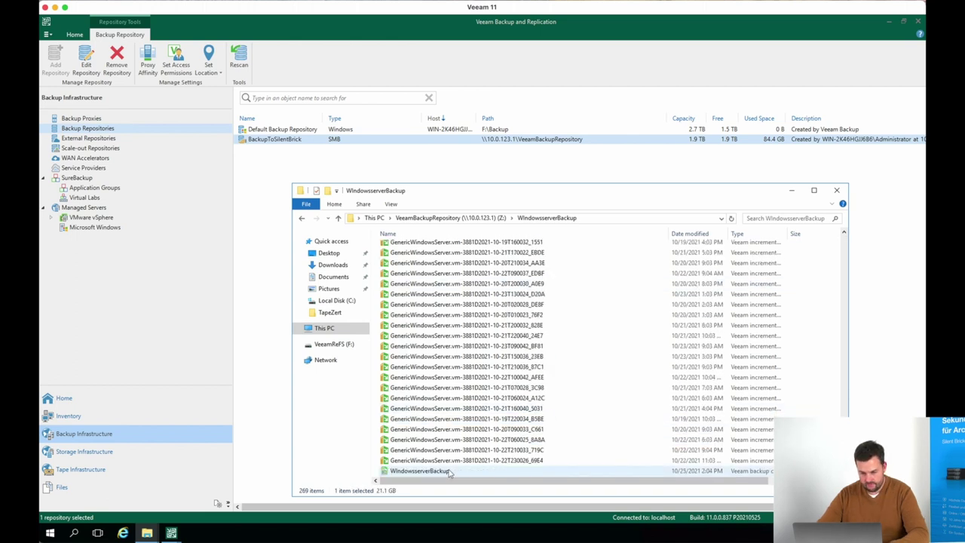
key("ctrl+a")
key("Return")
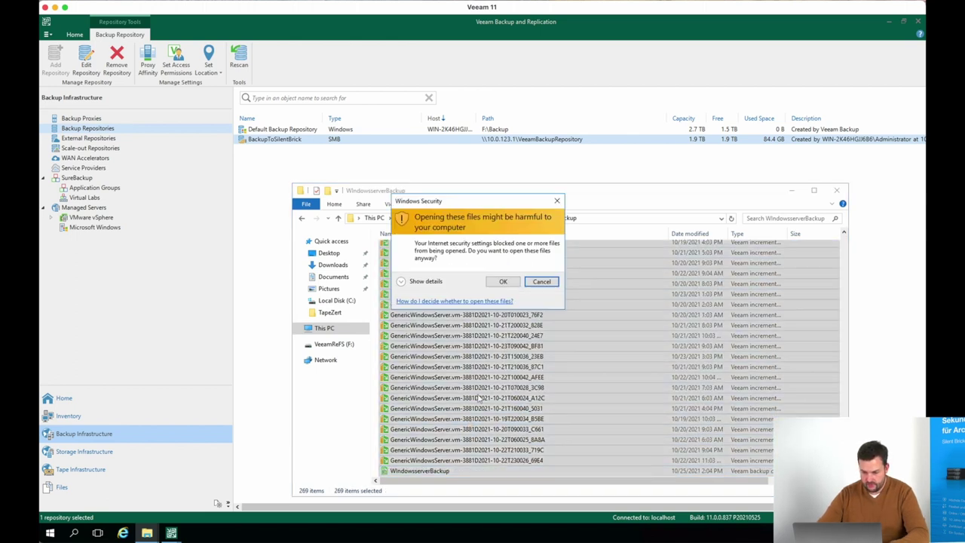
left_click(503, 281)
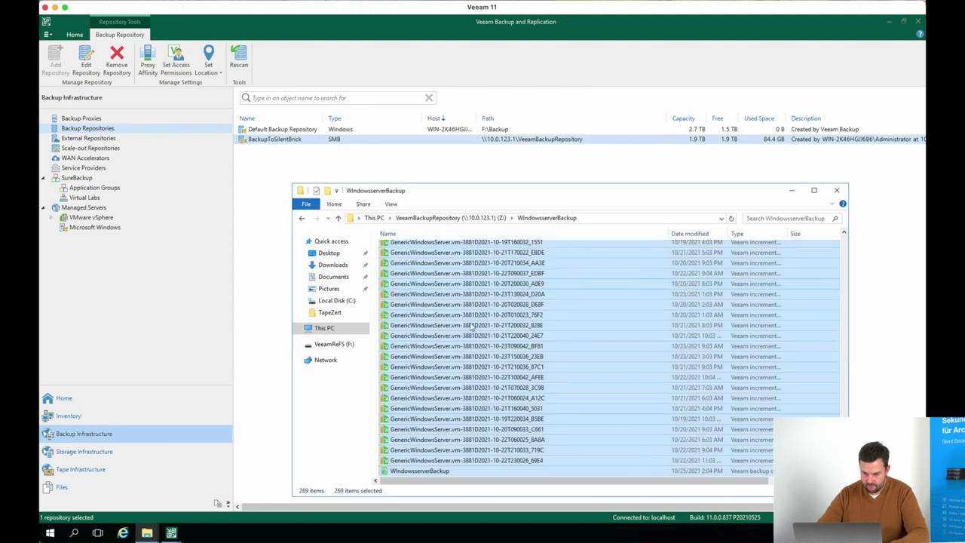
left_click(501, 280)
right_click(470, 326)
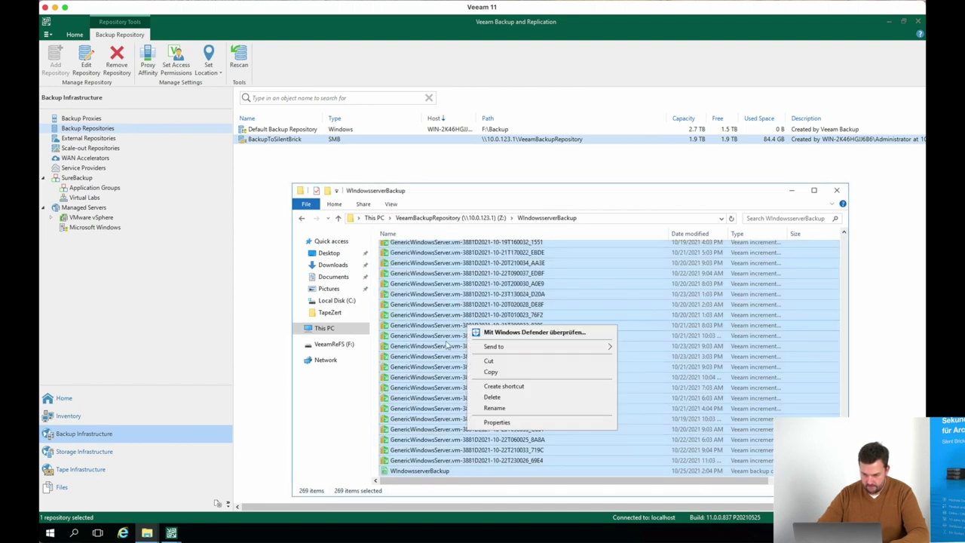
left_click(496, 399)
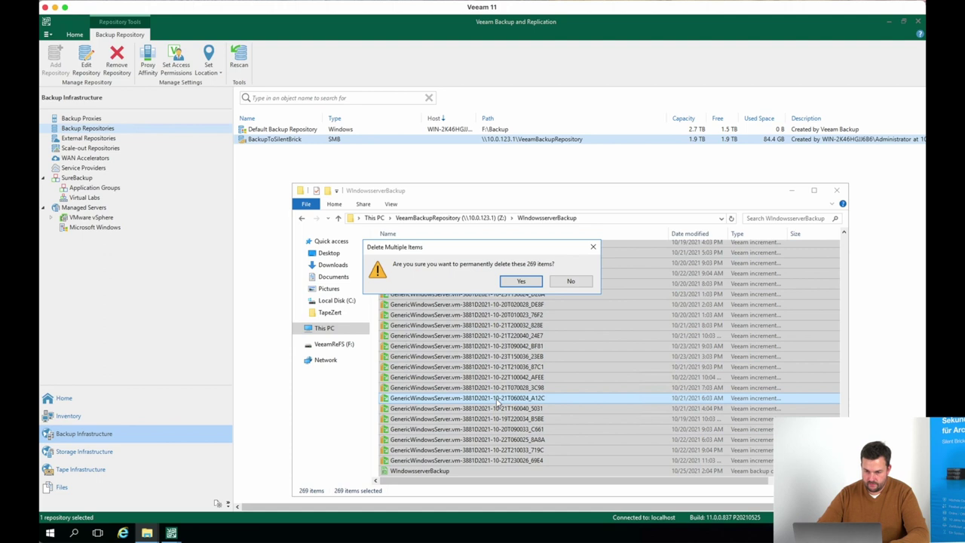
left_click(522, 280)
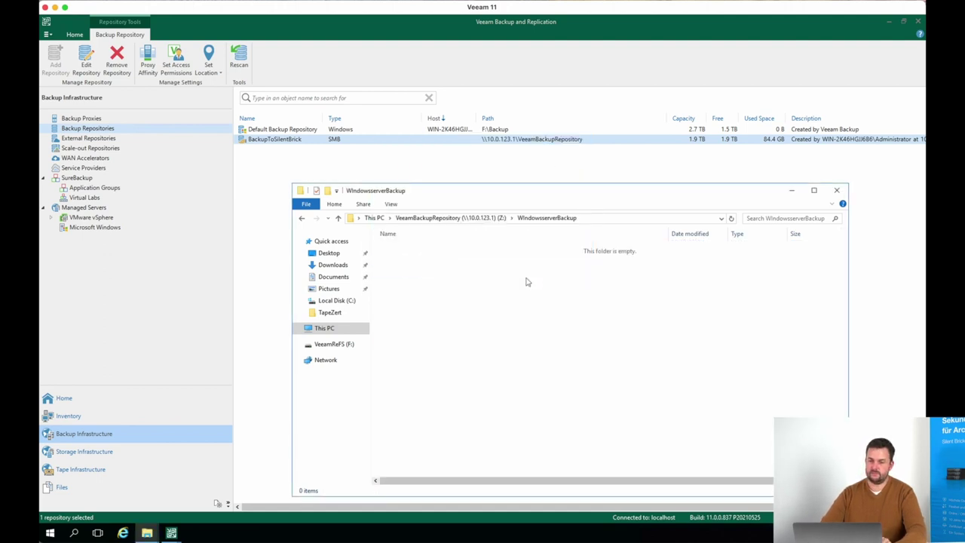
Go up to the root of the VeeamBackupRepository drive via the breadcrumb
left_click(477, 218)
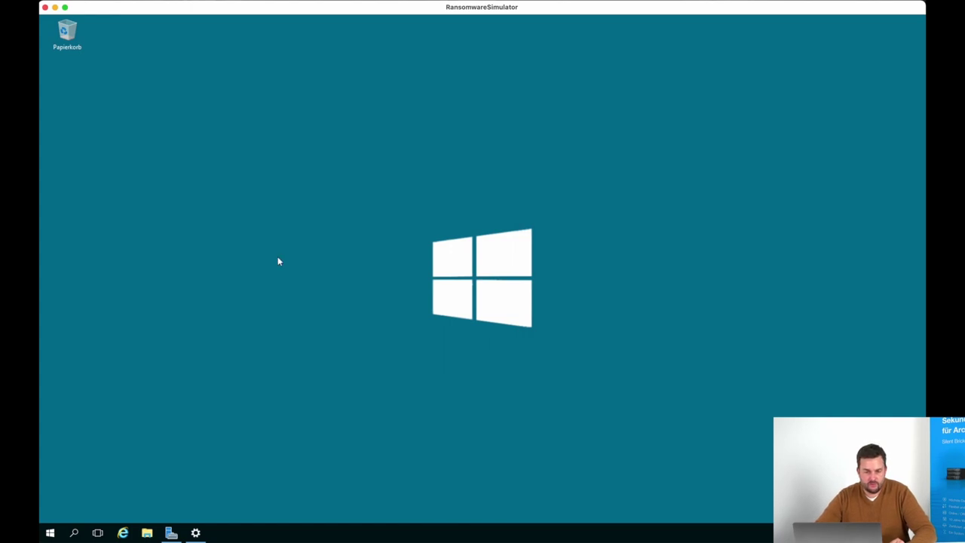
Preview the Silent_Brick_VTL image on the simulator machine, then close Paint
left_click(147, 533)
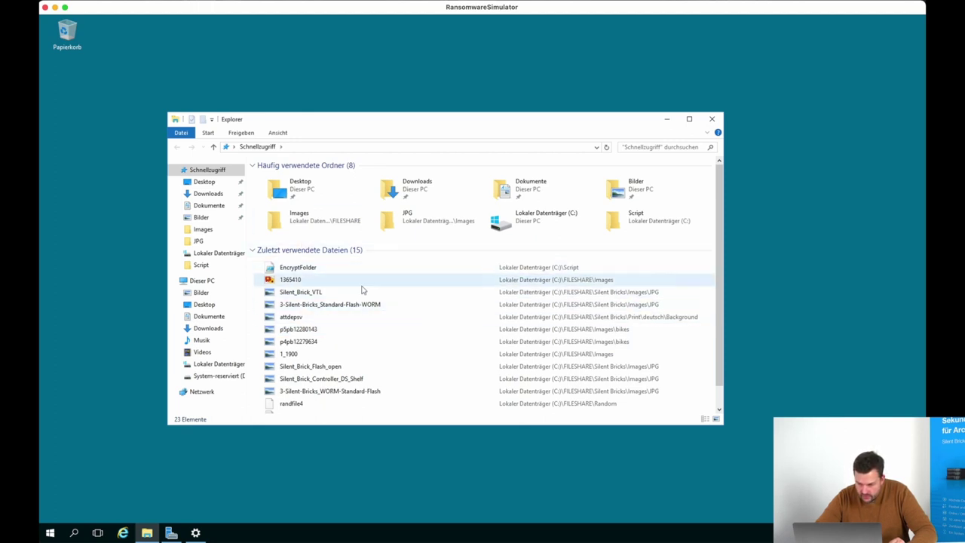
double_click(324, 294)
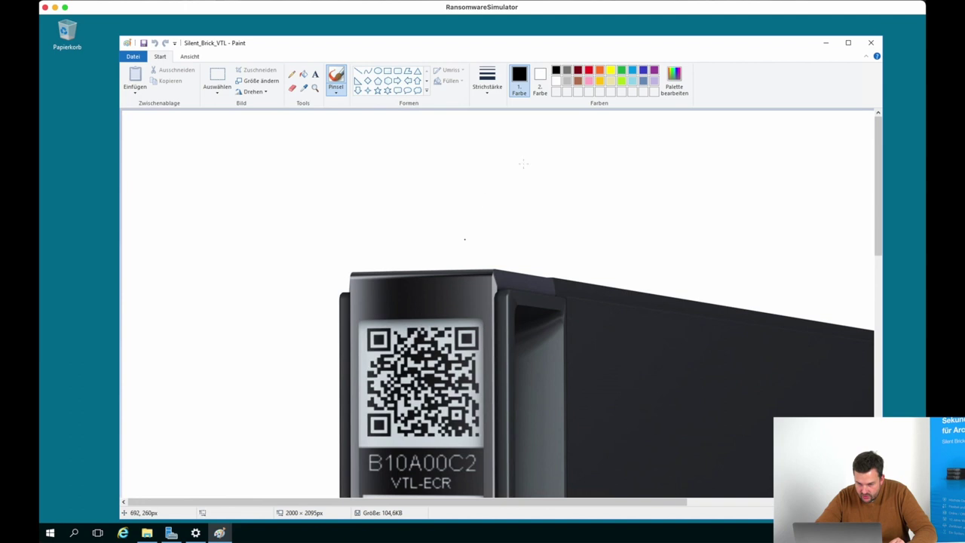
left_click(875, 45)
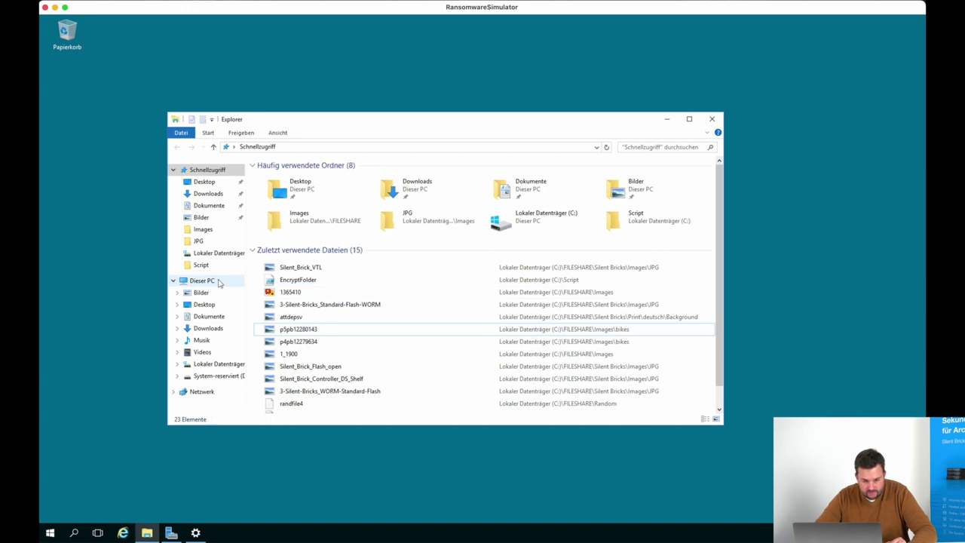
Browse to the FILESHARE folder on Lokaler Datenträger (C:)
left_click(219, 281)
double_click(334, 252)
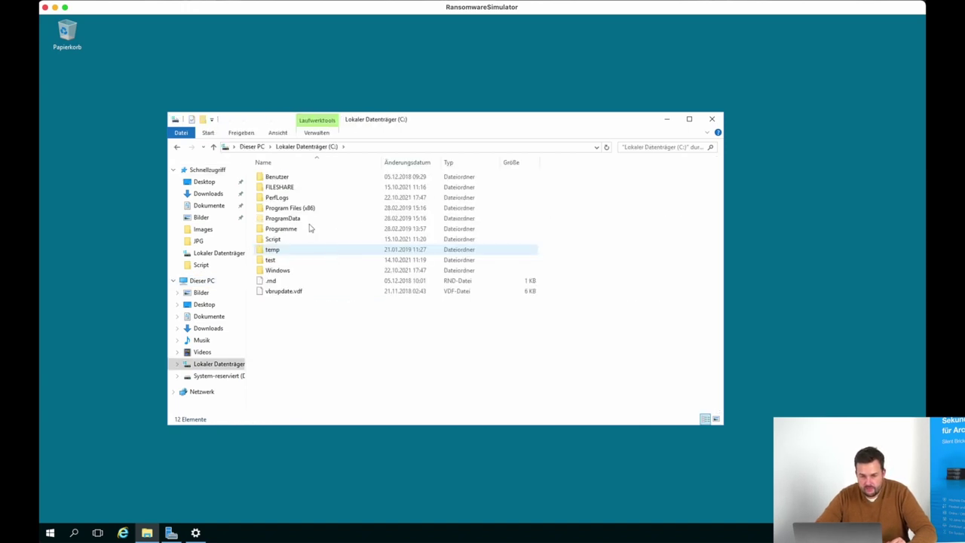
double_click(281, 188)
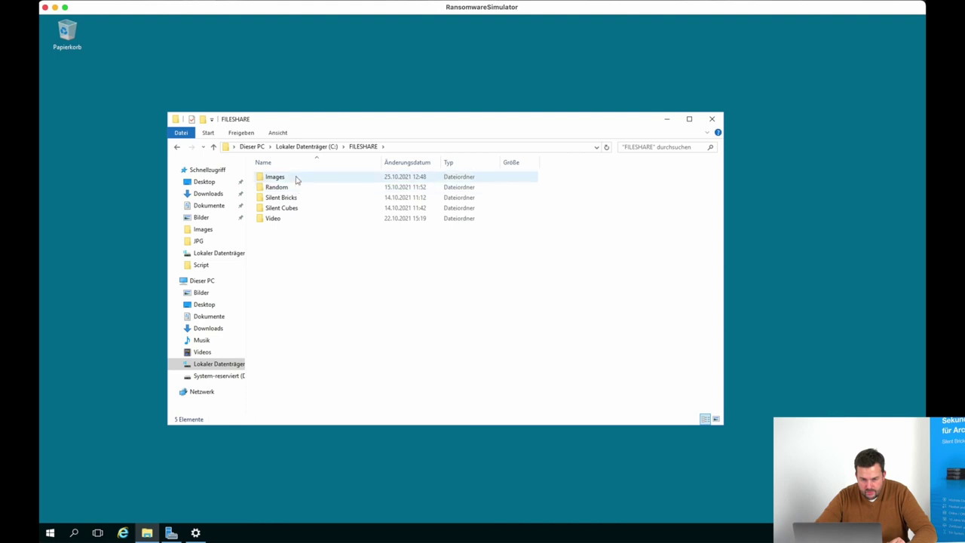
double_click(296, 178)
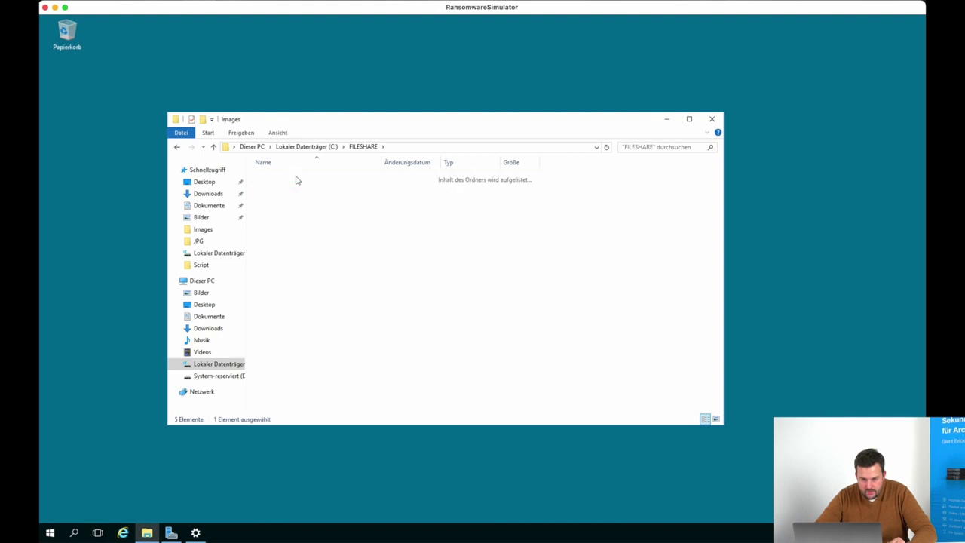
left_click(363, 150)
double_click(300, 198)
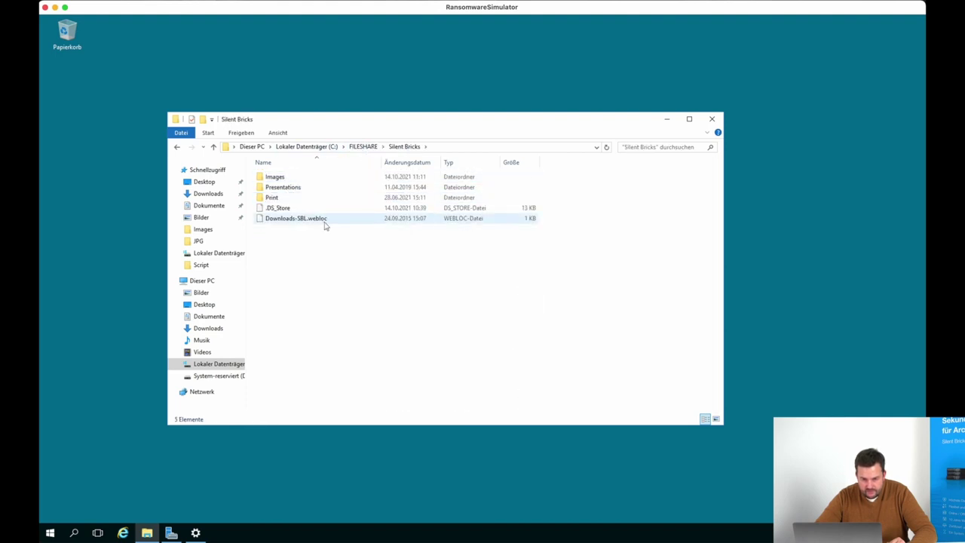
double_click(275, 178)
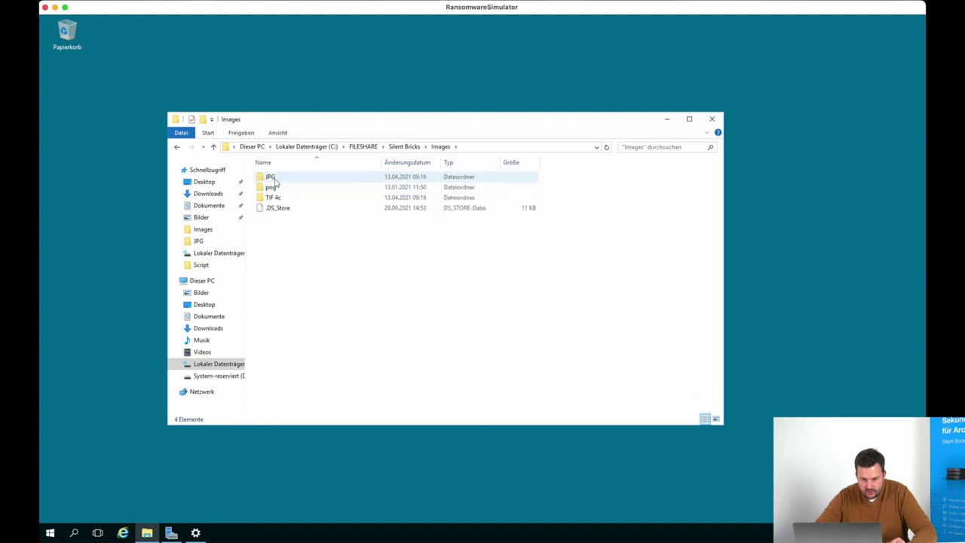
double_click(273, 178)
double_click(313, 312)
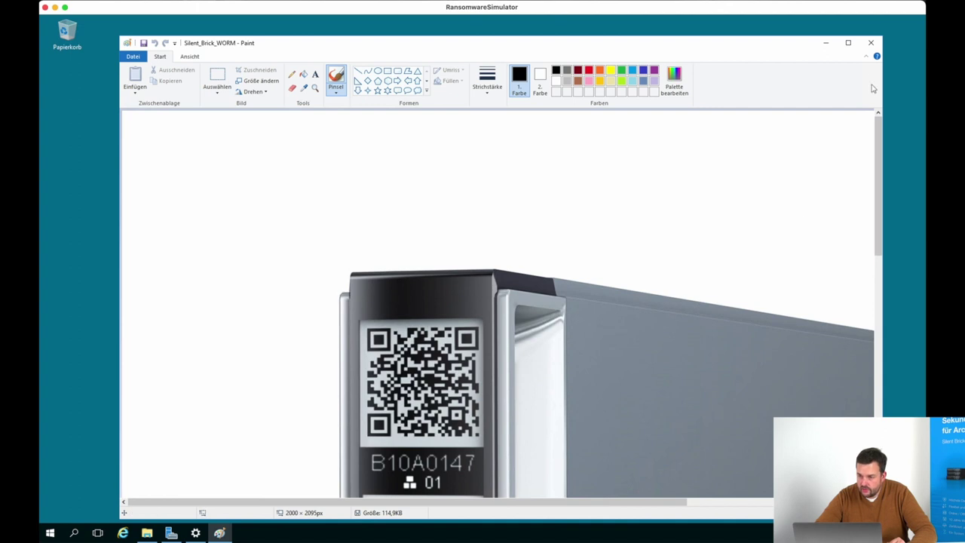
scroll(818, 148, "down", 10)
left_click(871, 44)
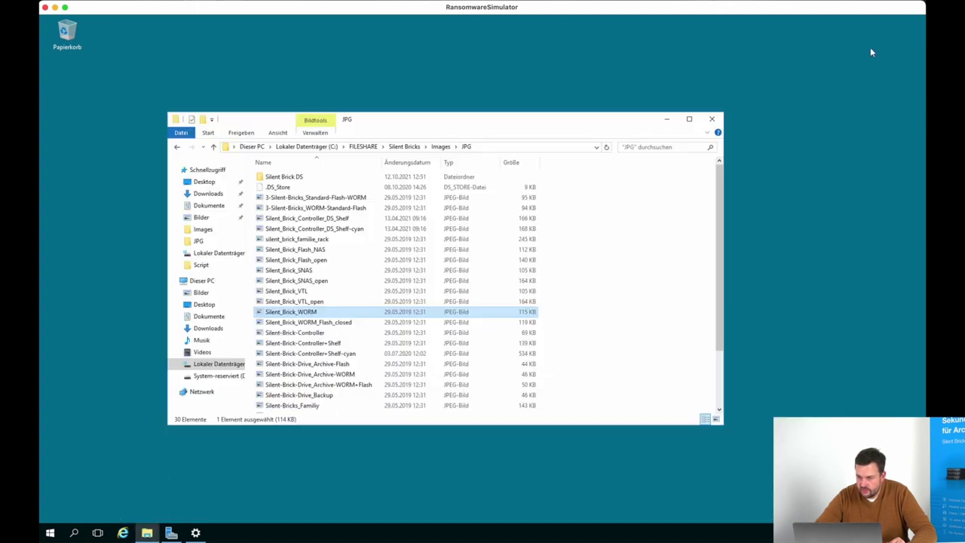
double_click(335, 374)
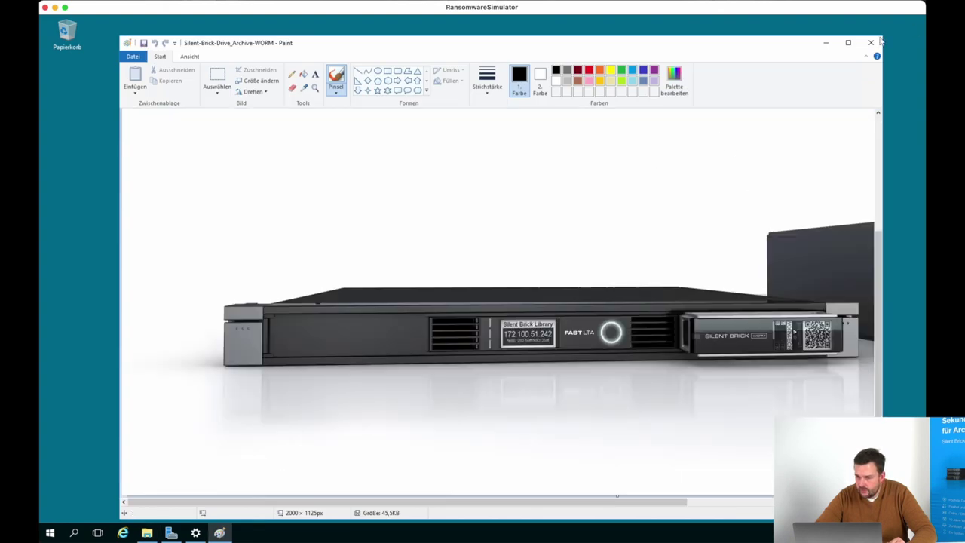
left_click(871, 43)
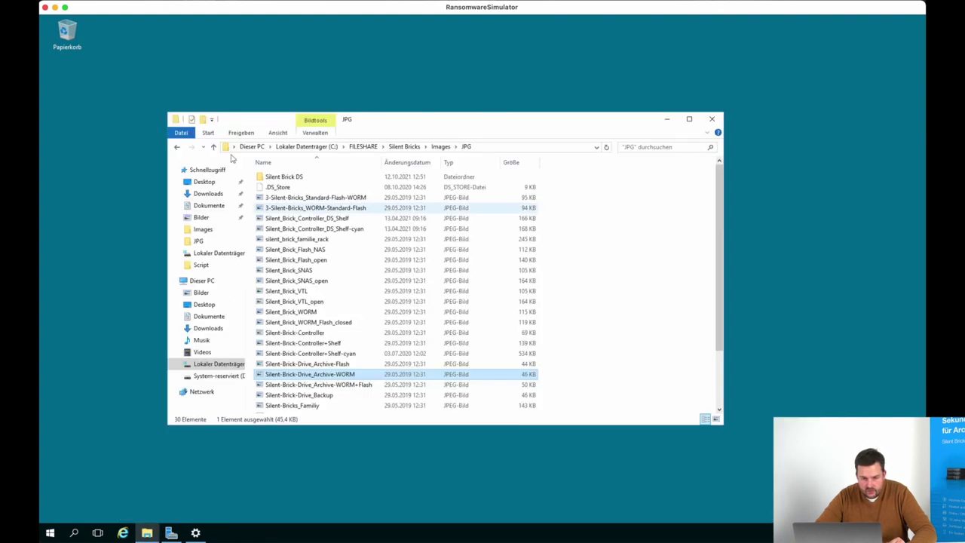
left_click(178, 149)
left_click(178, 149)
left_click(178, 149)
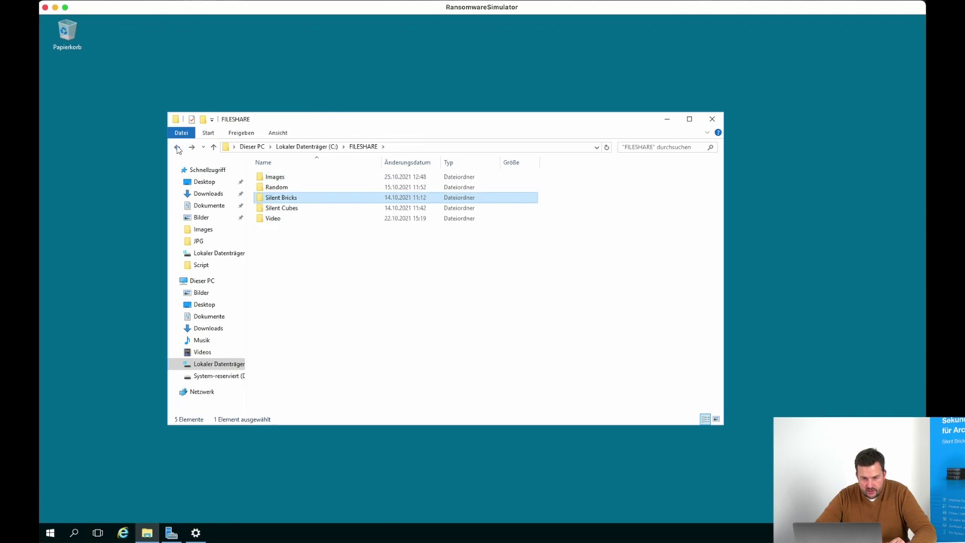
double_click(276, 219)
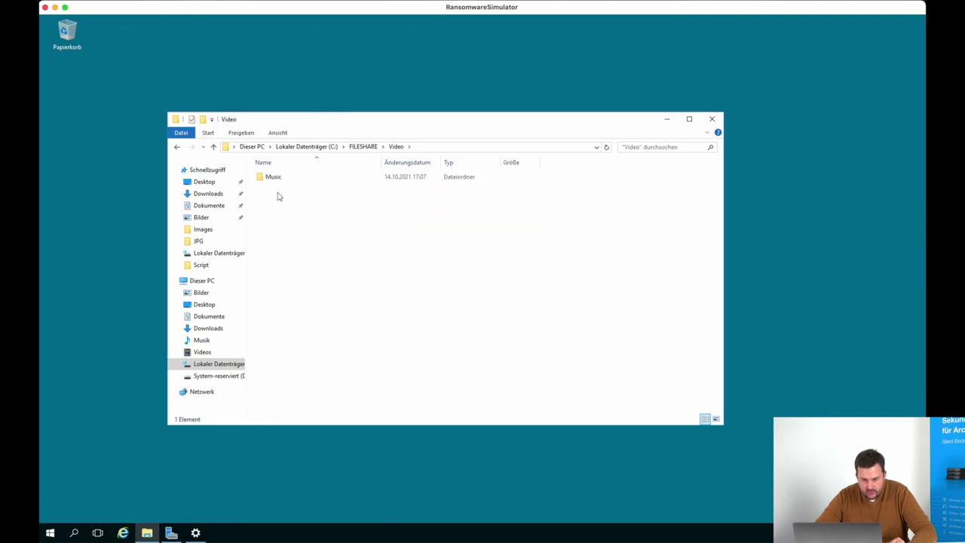
double_click(279, 181)
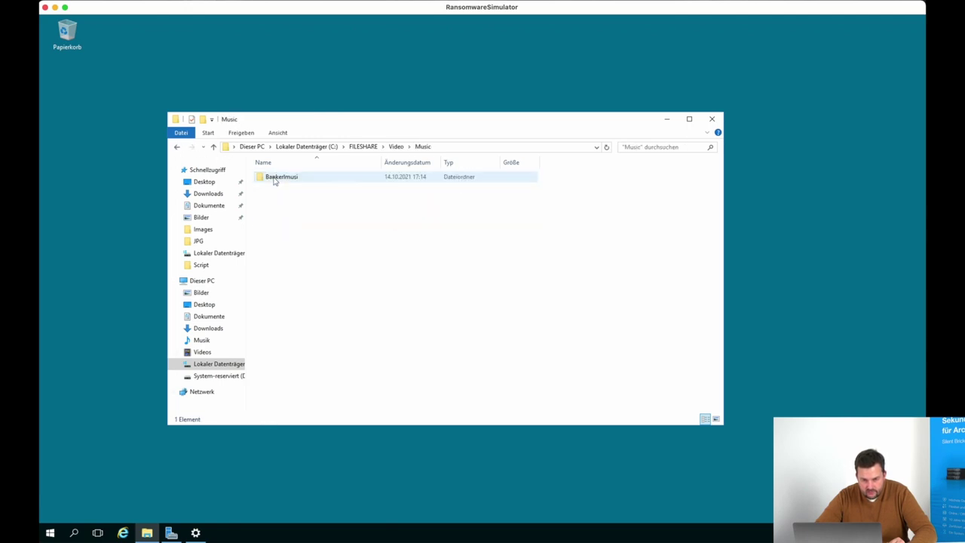
left_click(176, 148)
left_click(177, 149)
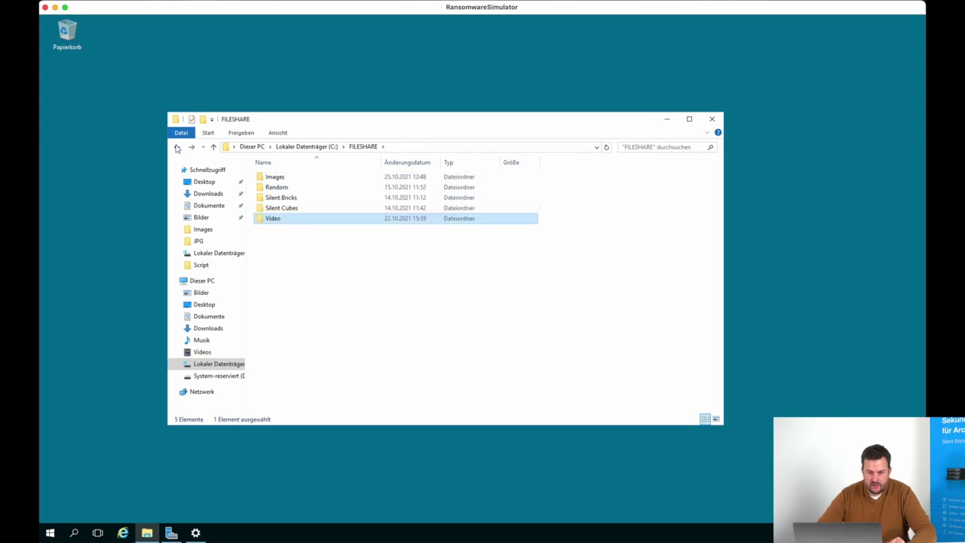
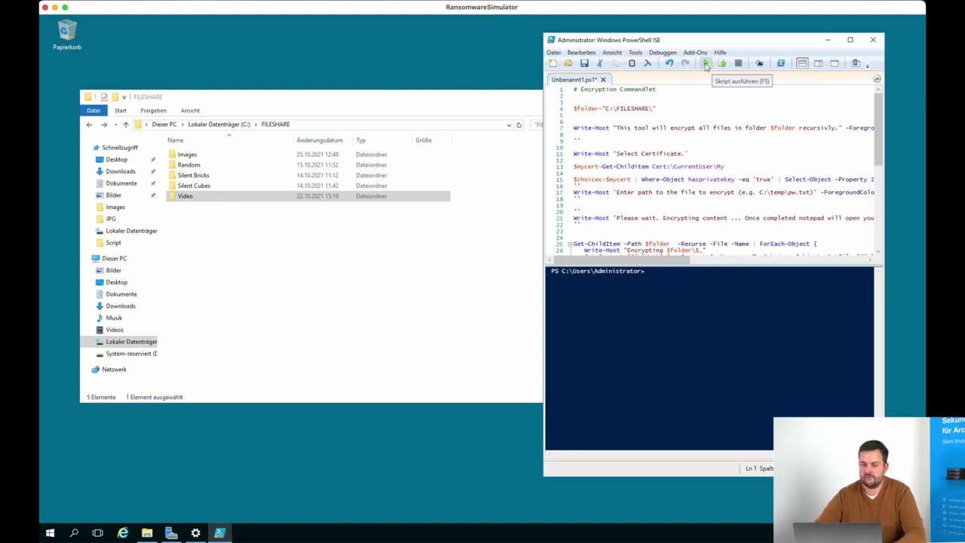
Run the encryption script against C:\FILESHARE so it starts encrypting files, beginning with Images
left_click(706, 65)
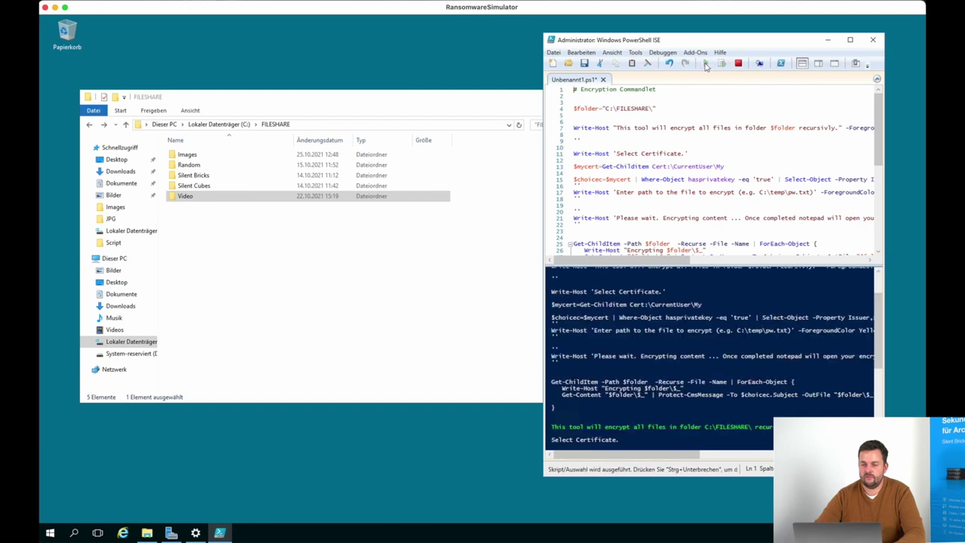
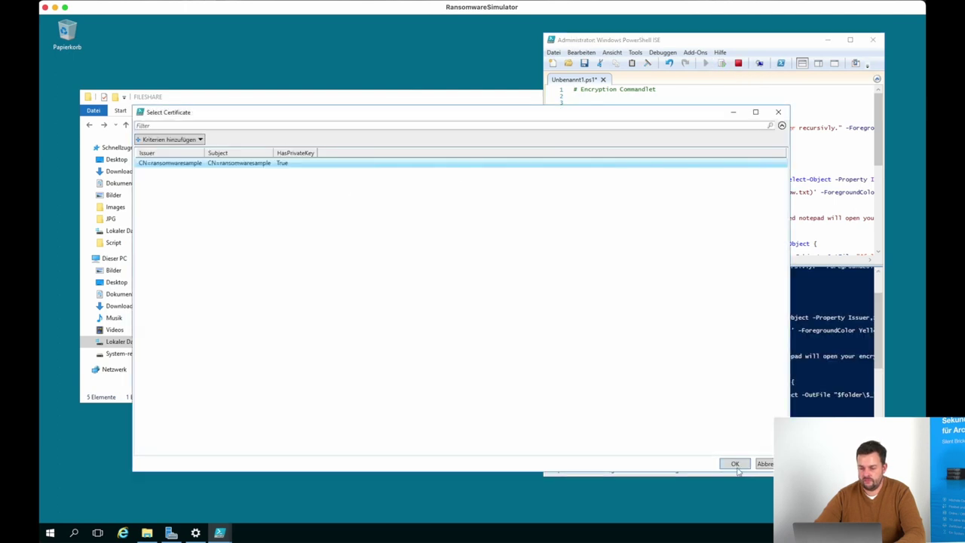
Accept the ransomwaresample certificate so the script starts encrypting files in C:\FILESHARE
left_click(735, 464)
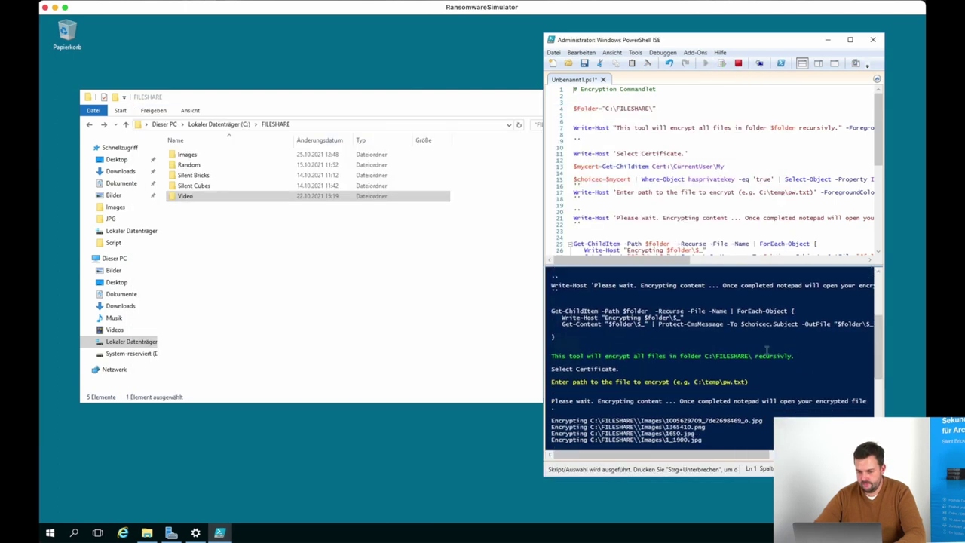
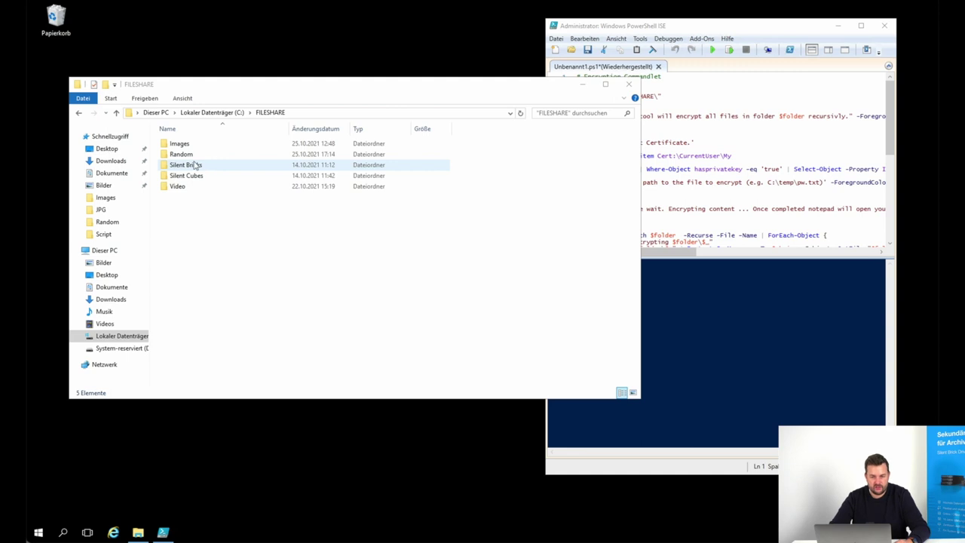
Try opening the 2013-03_HU-C4p picture in Silent Cubes\Images and dismiss the unreadable-file error
double_click(192, 175)
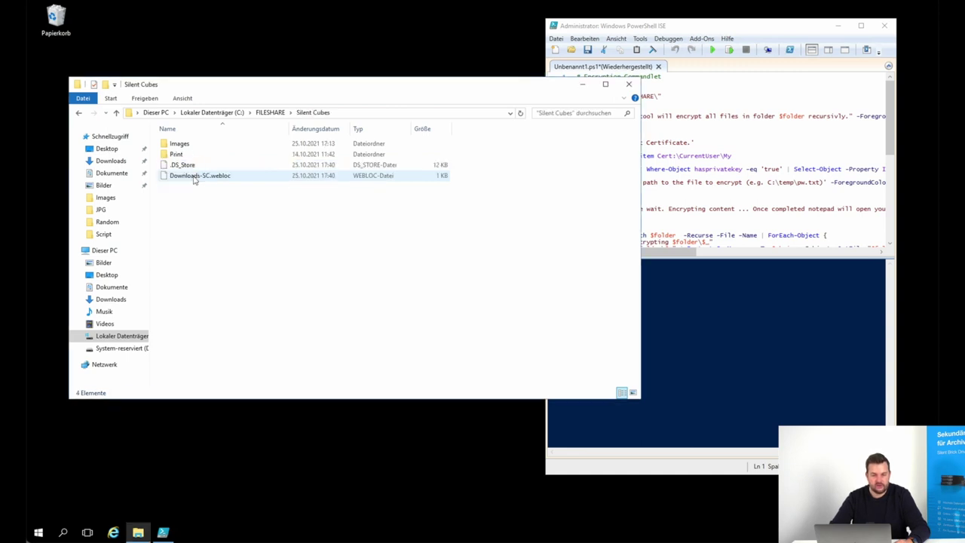
double_click(190, 146)
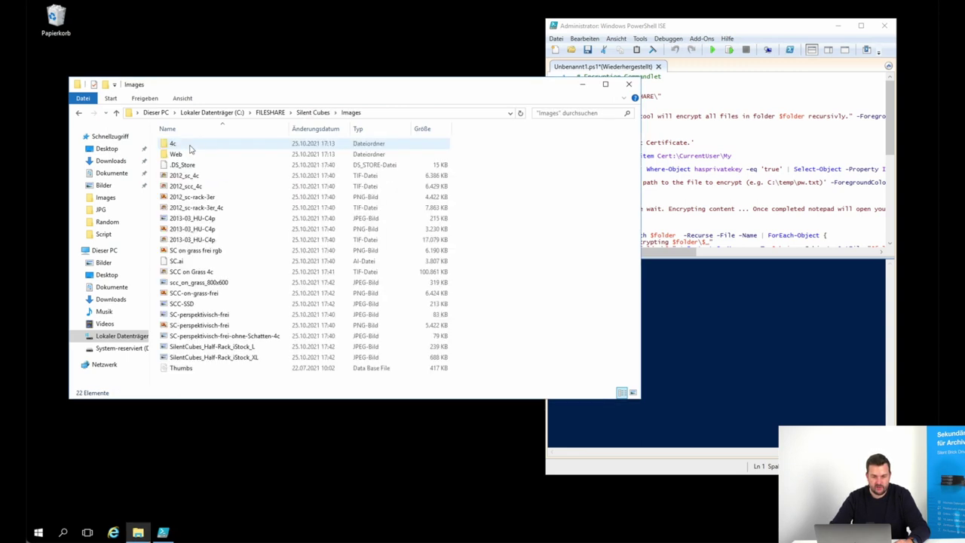
left_click(210, 220)
double_click(211, 223)
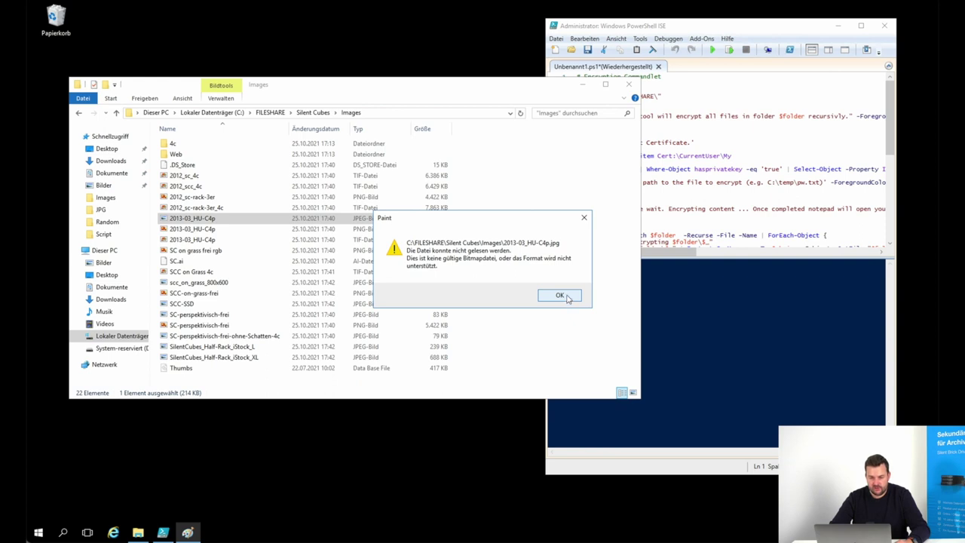
left_click(559, 295)
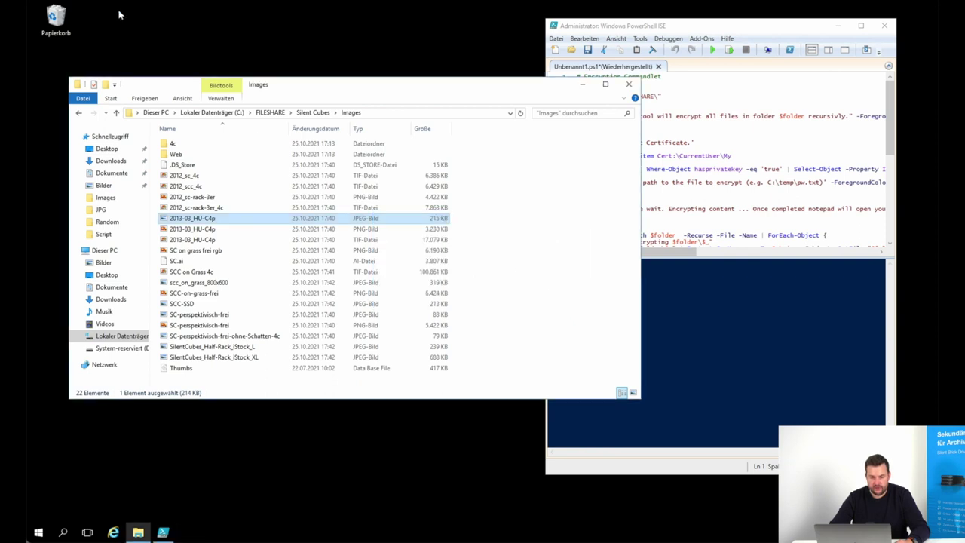
Try opening Silent_Brick_WORM in Silent Bricks\Images\JPG and dismiss the same read error
left_click(270, 112)
double_click(185, 164)
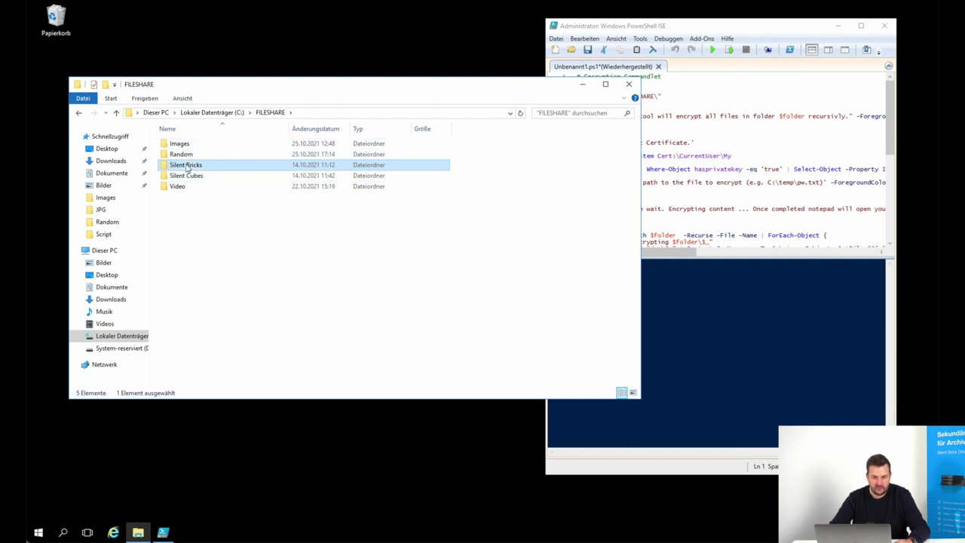
double_click(183, 148)
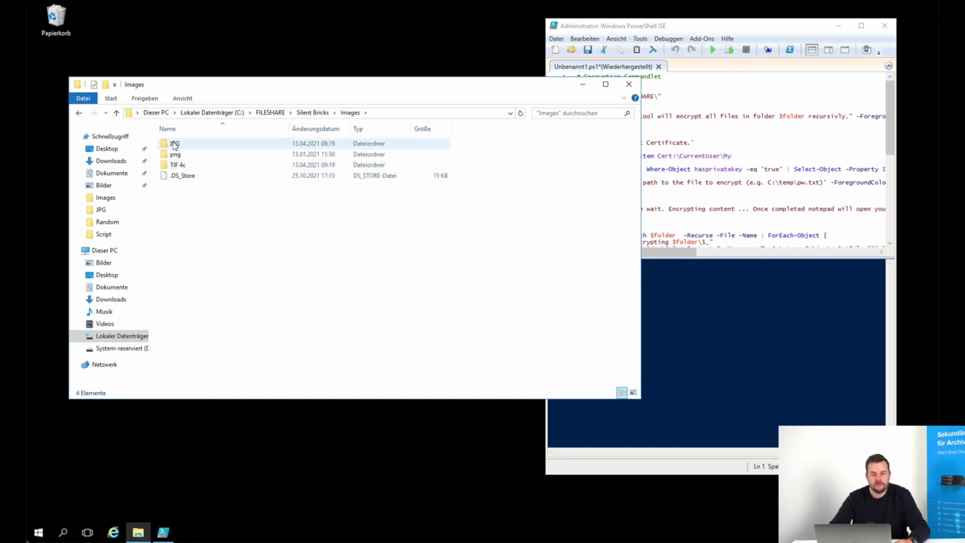
double_click(175, 145)
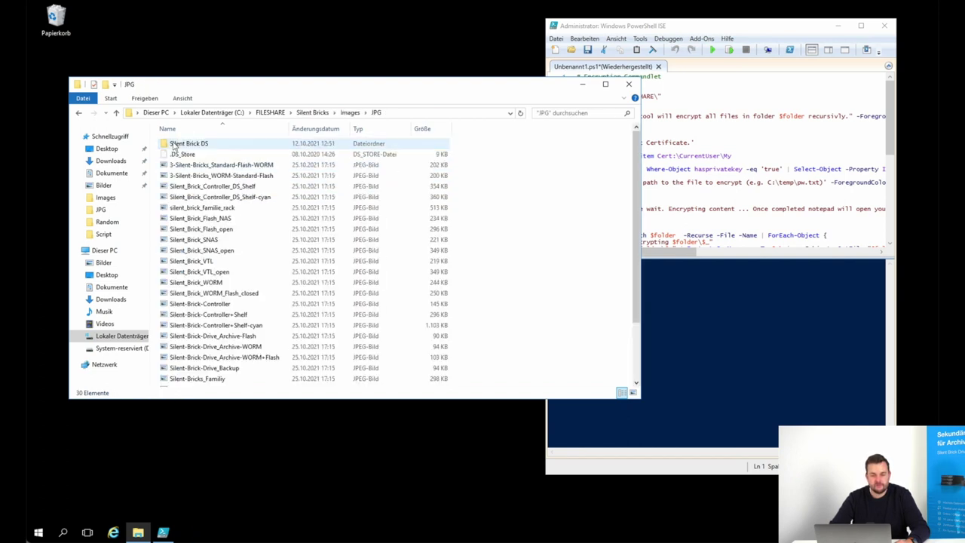
double_click(225, 284)
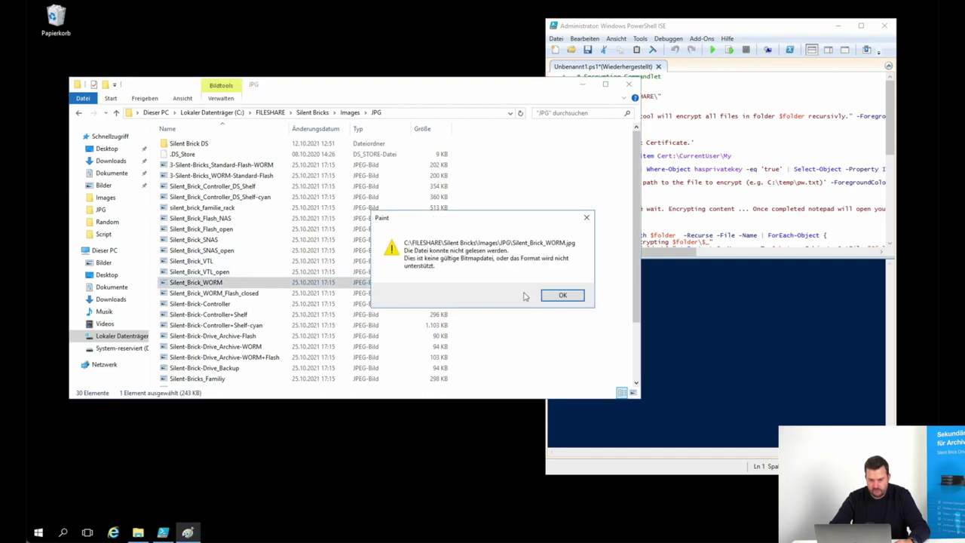
left_click(562, 296)
Try opening the 2_1900 picture in the top-level FILESHARE Images folder
left_click(275, 112)
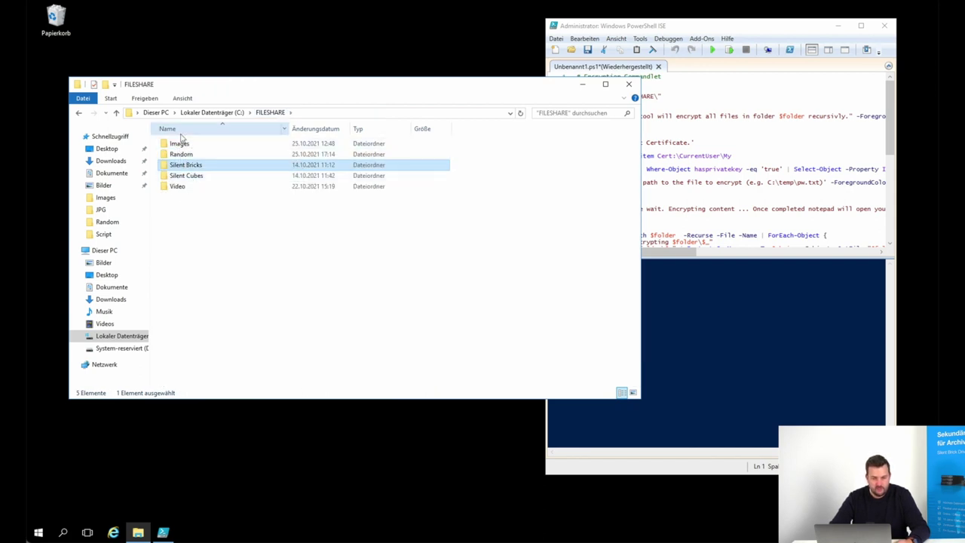
double_click(184, 146)
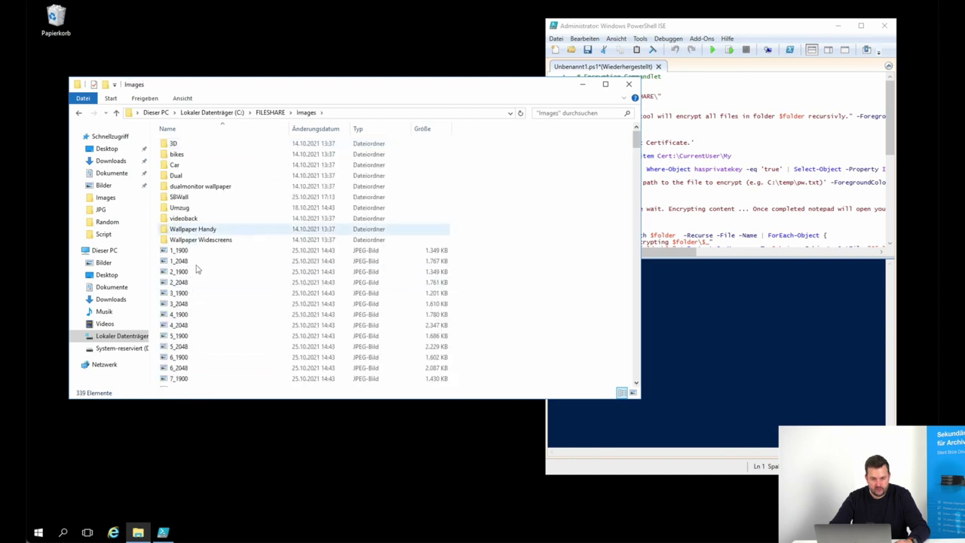
double_click(189, 273)
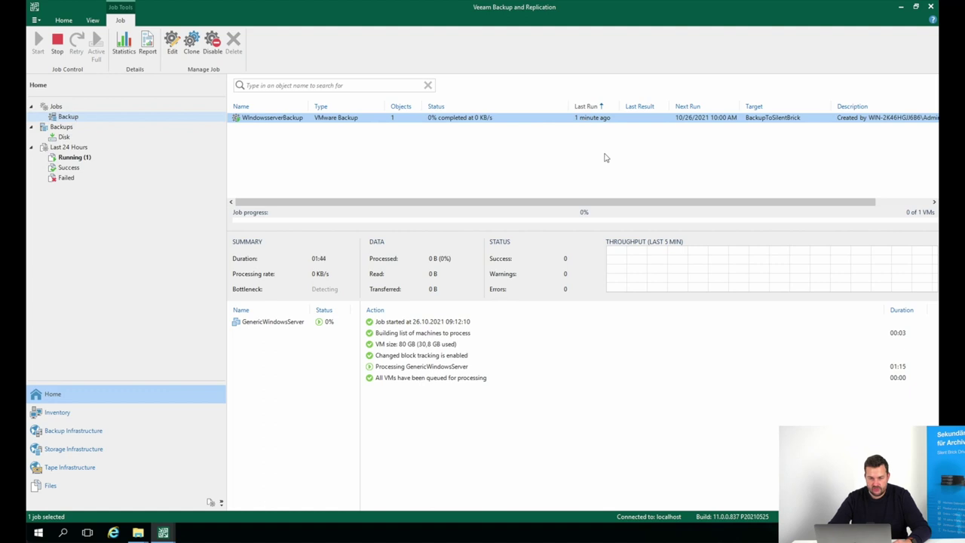
Check the running WindowsserverBackup session, then view the 3:00 PM failed session's file-does-not-exist error
left_click(73, 158)
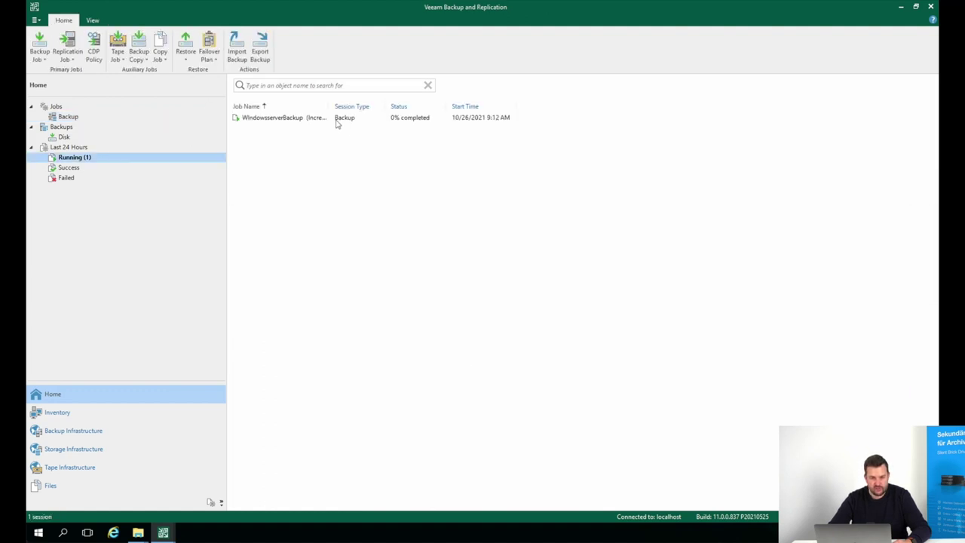
left_click(337, 120)
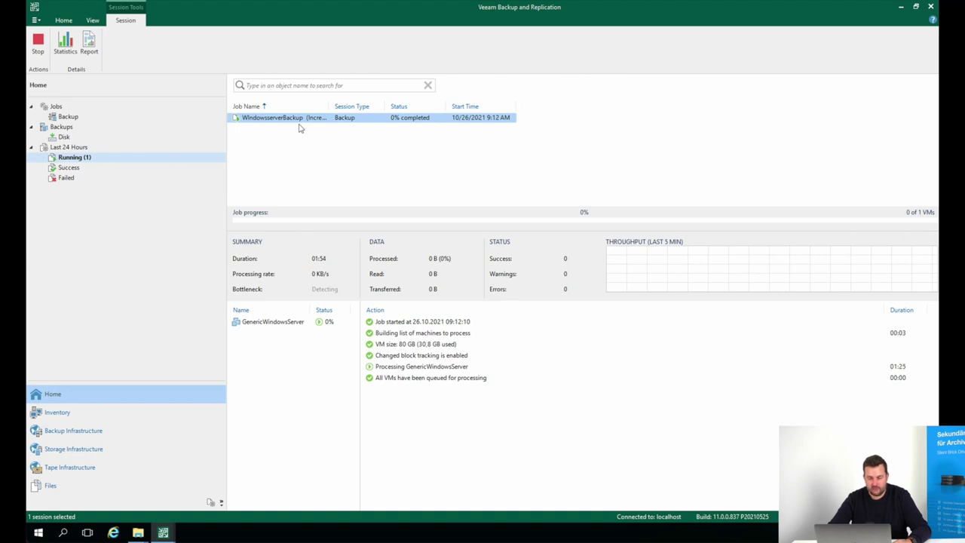
left_click(68, 178)
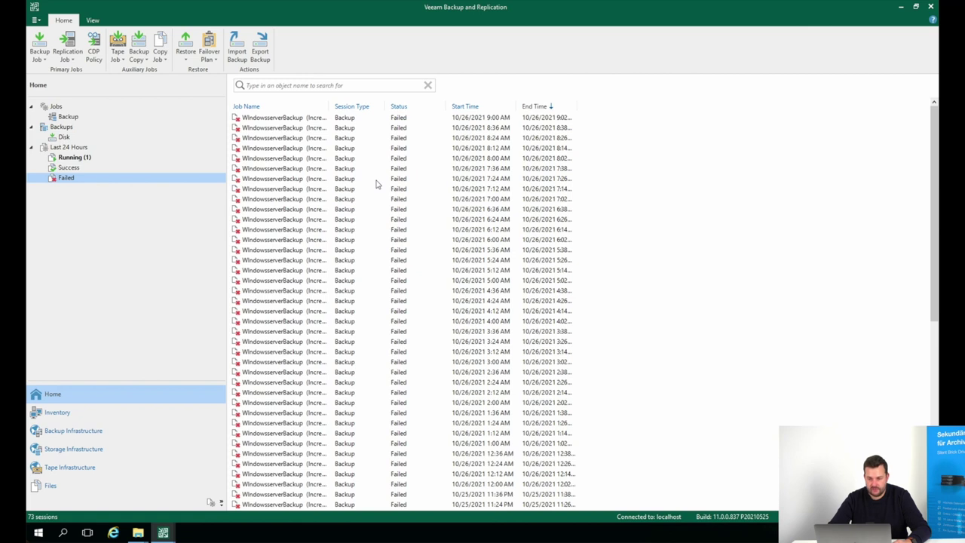
left_click_drag(935, 191, 907, 400)
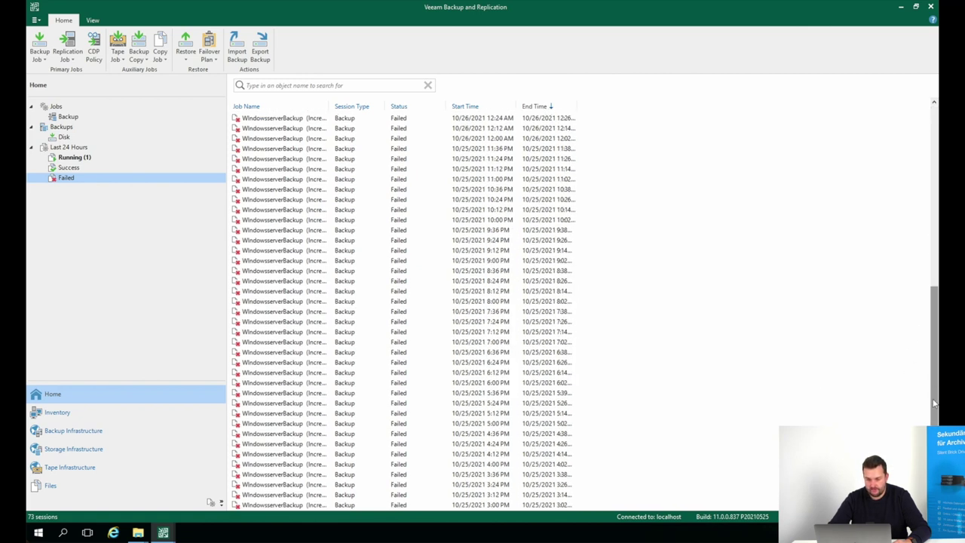
left_click(443, 506)
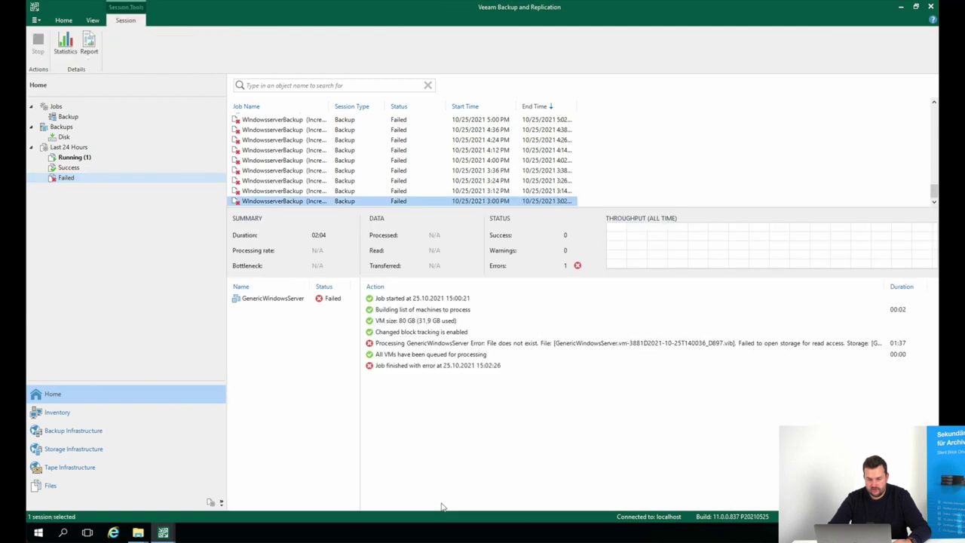
left_click(540, 346)
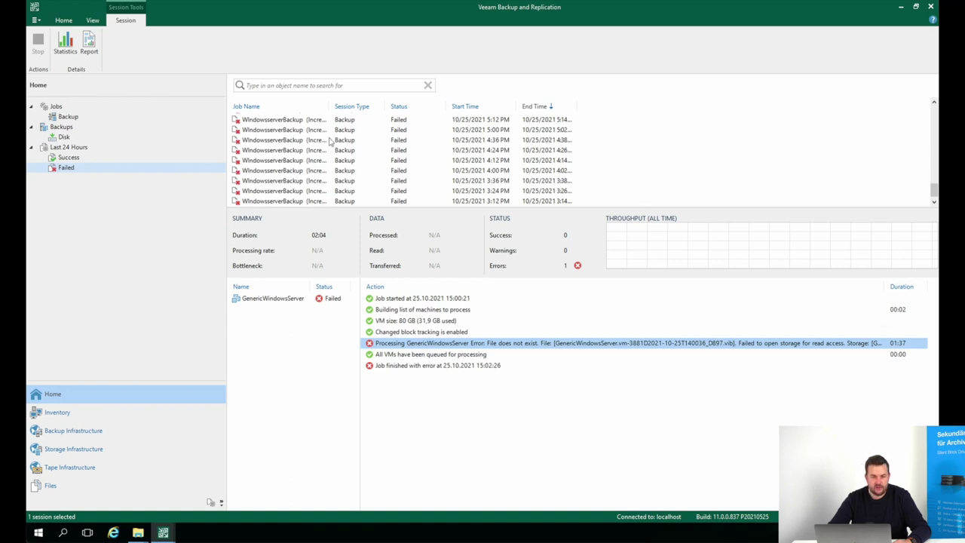
left_click(67, 116)
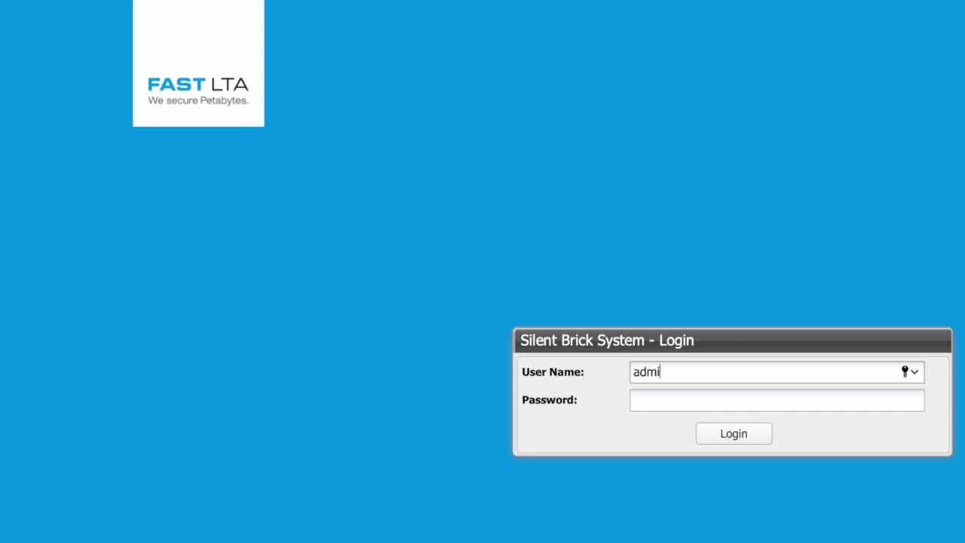
Log in with user name admin and the administrator password
type("n")
key("Tab")
type("password")
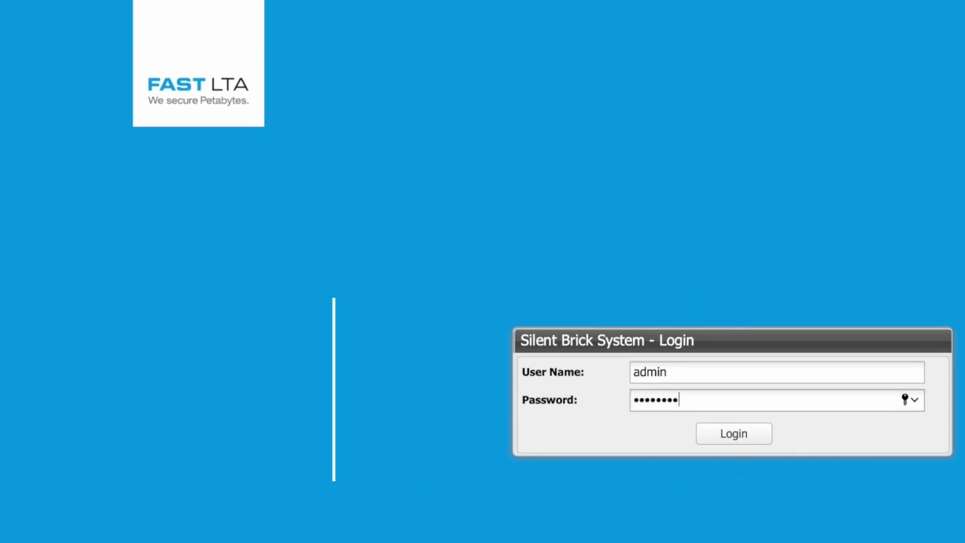
type("12")
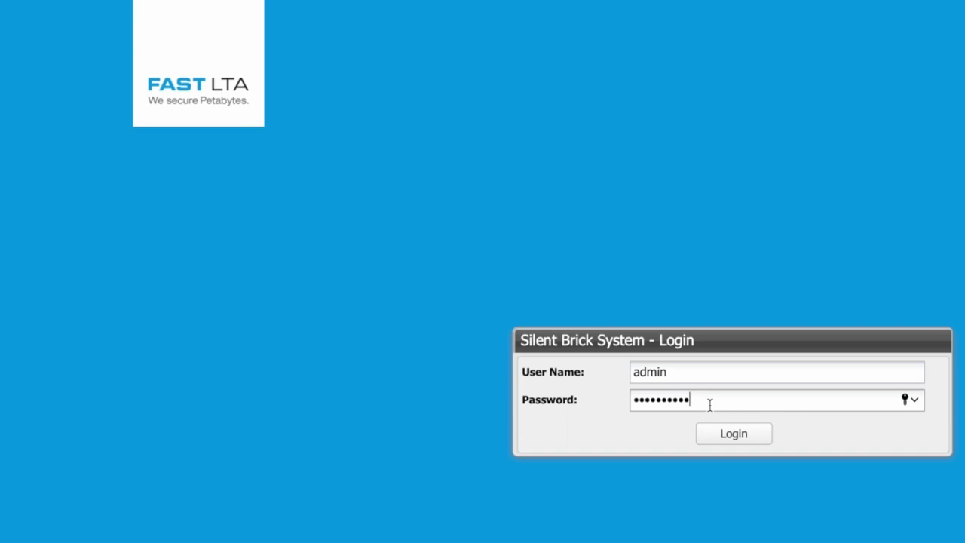
key("Return")
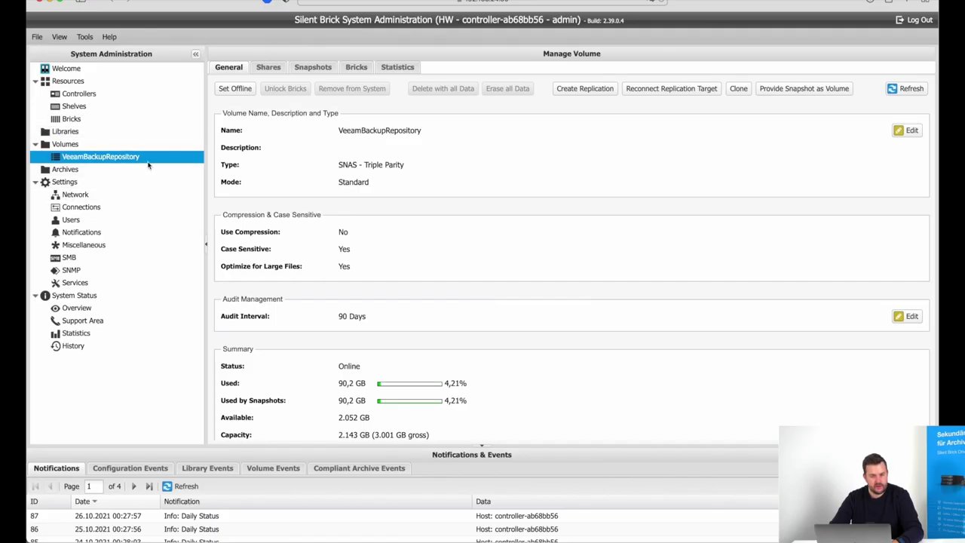
Inspect the VeeamBackupRepository volume's Statistics charts, then return to its General details
left_click(394, 68)
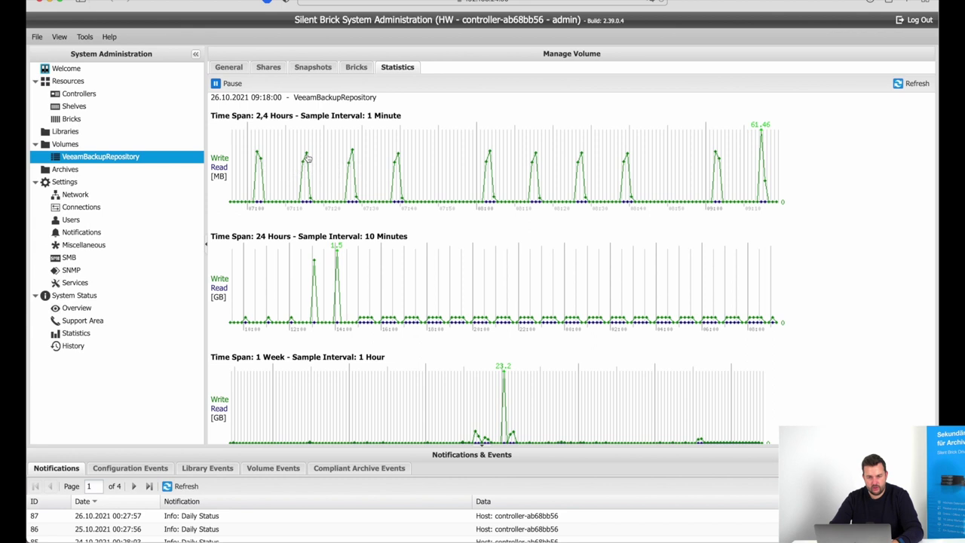
mouse_move(308, 158)
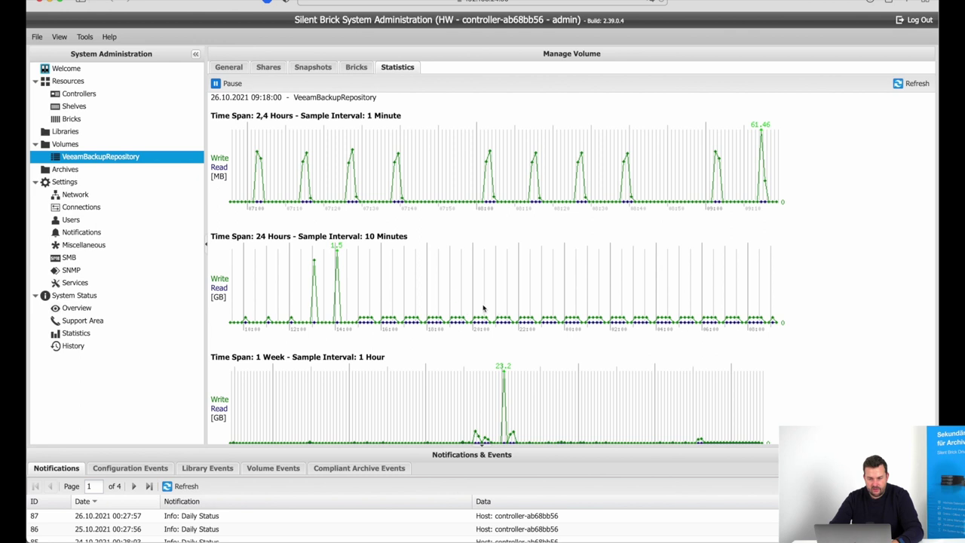
scroll(455, 296, "down", 1)
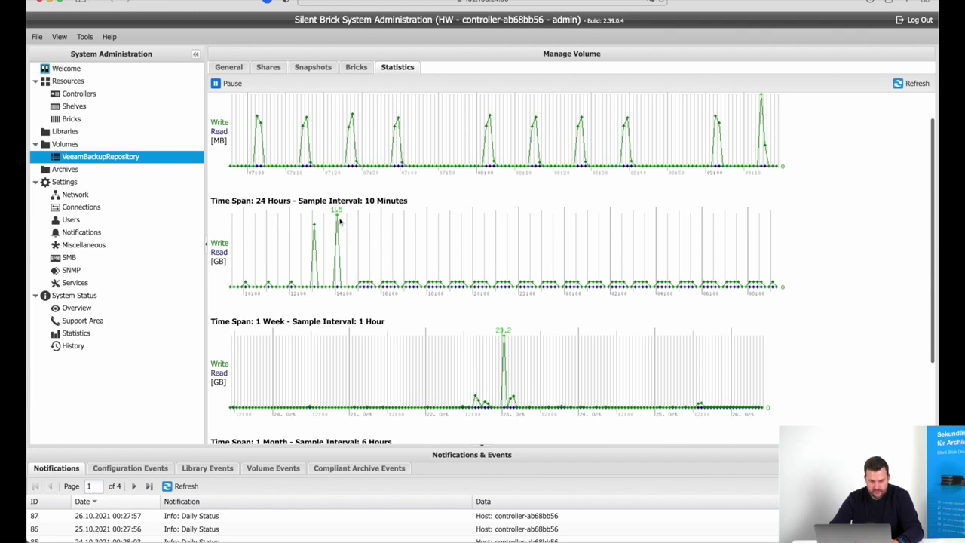
mouse_move(337, 217)
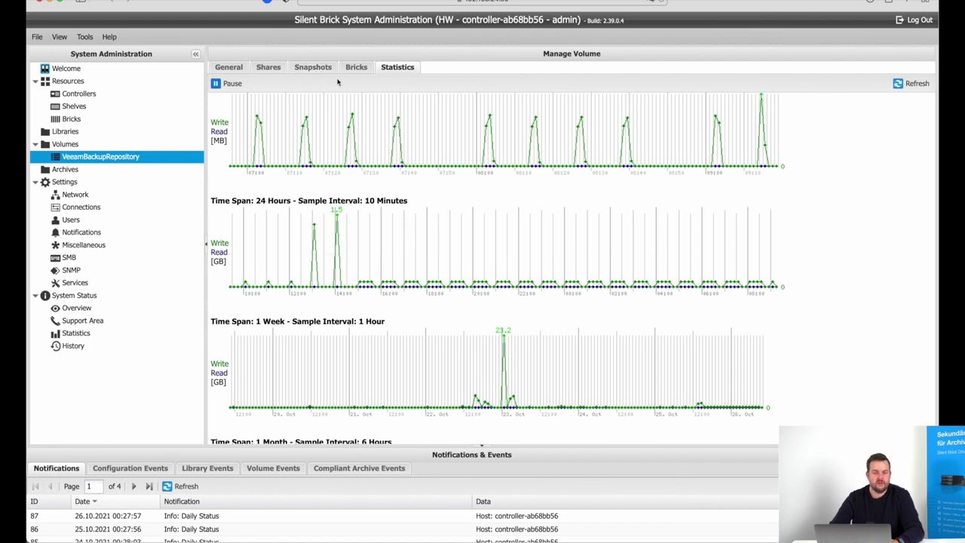
left_click(229, 67)
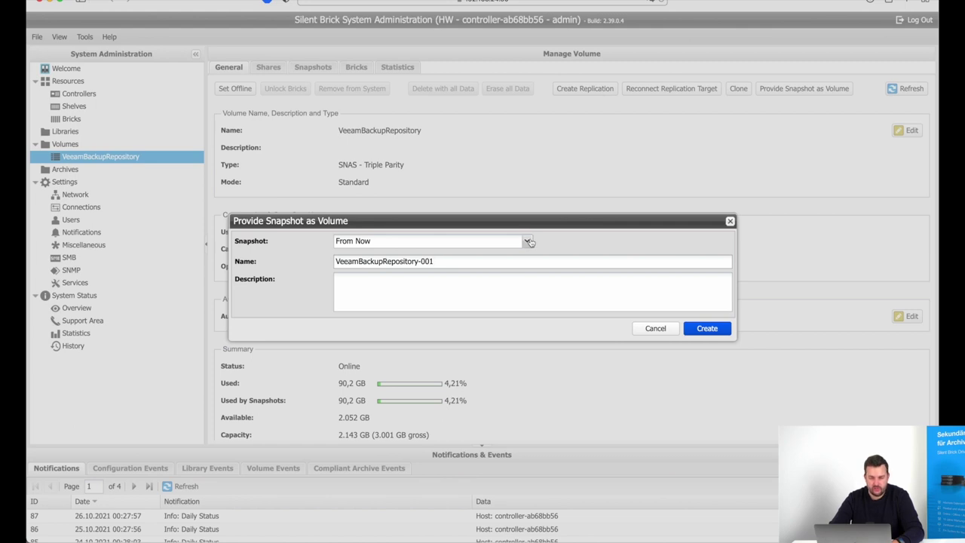
Search for the snapshot nearest 25.10.2021 13:00 by date and time
left_click(529, 242)
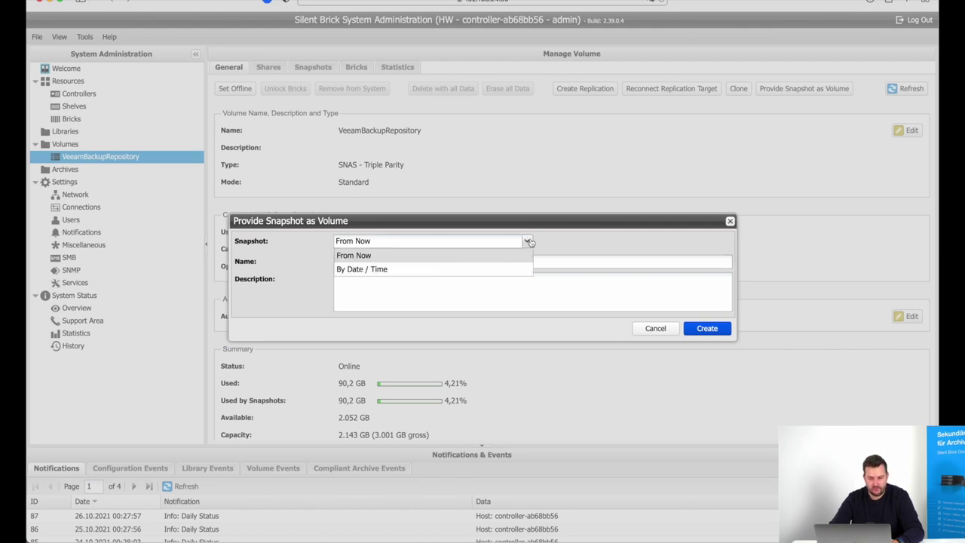
left_click(389, 270)
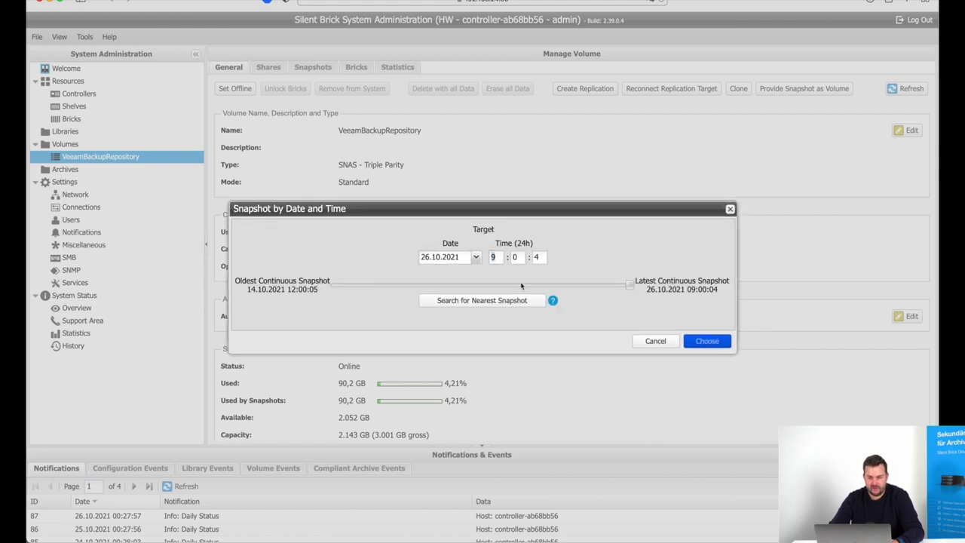
left_click(477, 257)
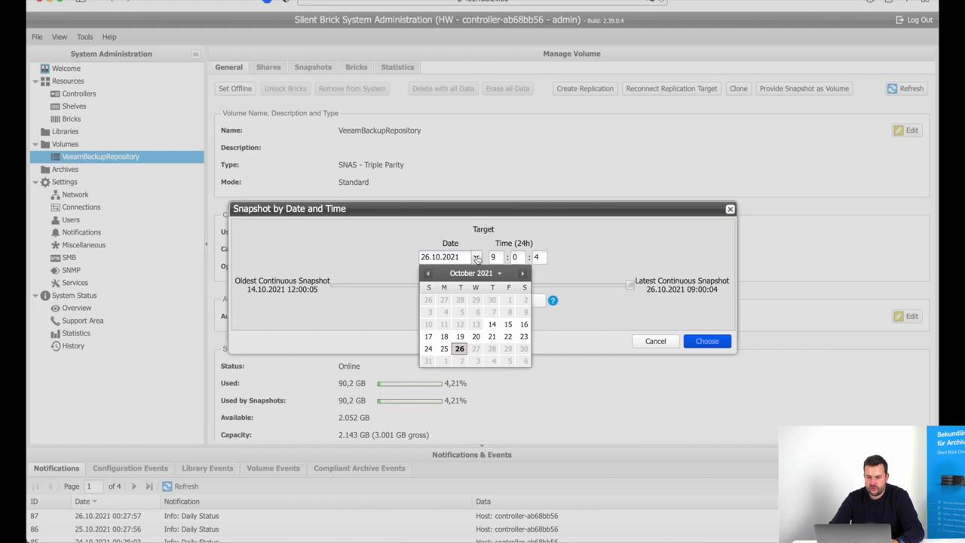
left_click(443, 352)
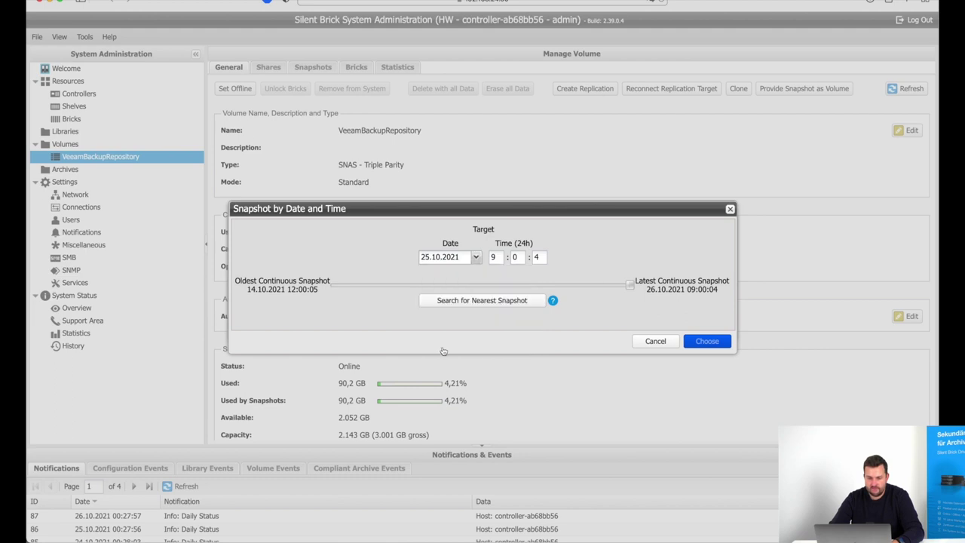
left_click(497, 257)
key("BackSpace")
type("13")
key("Tab")
key("Tab")
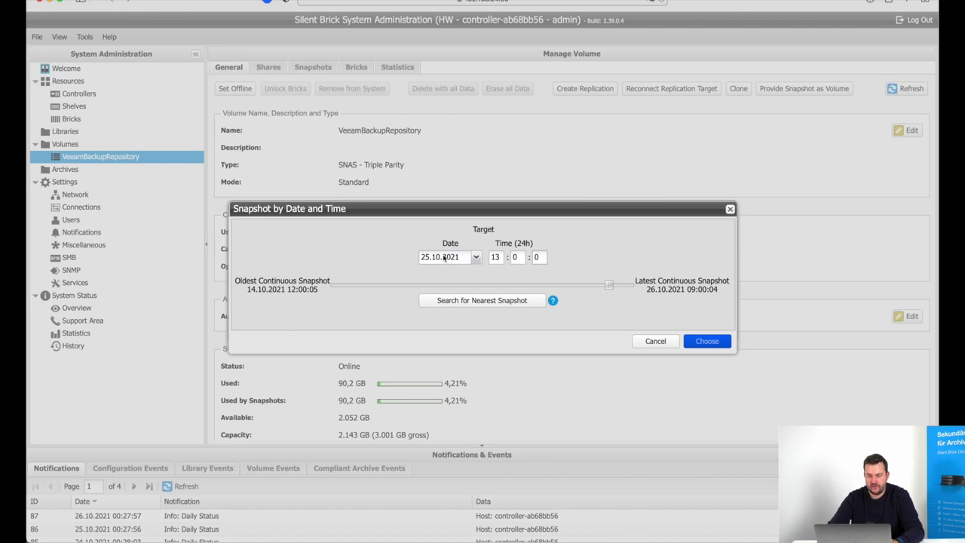
left_click(500, 304)
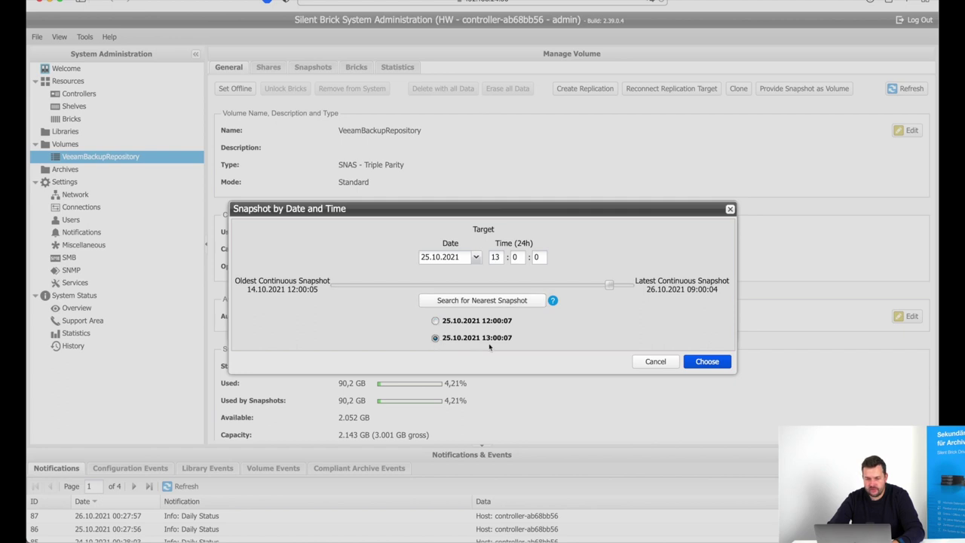
Choose the 13:00:07 snapshot and create it as volume VeeamBackupRepo_Restore
left_click(709, 363)
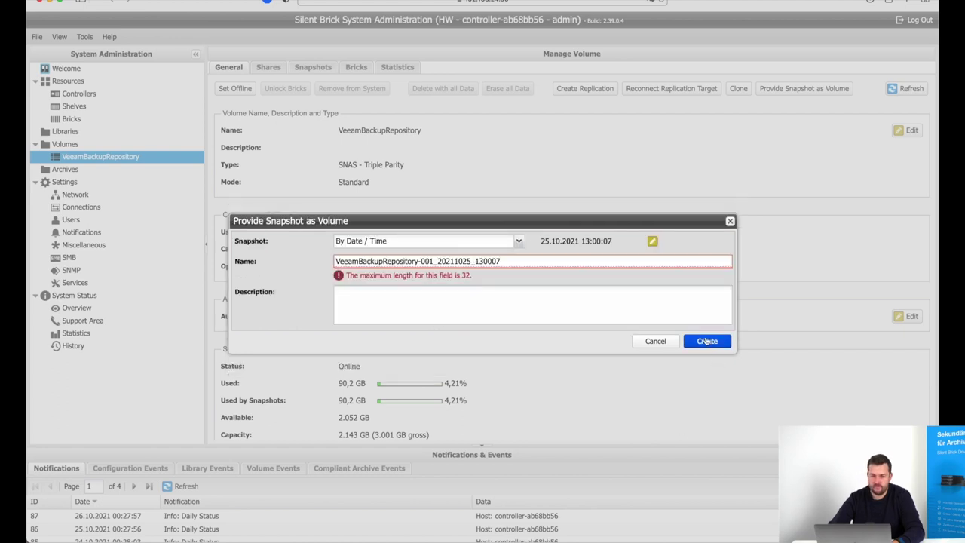
left_click_drag(502, 262, 409, 261)
key("BackSpace")
key("BackSpace")
key("BackSpace")
key("BackSpace")
key("BackSpace")
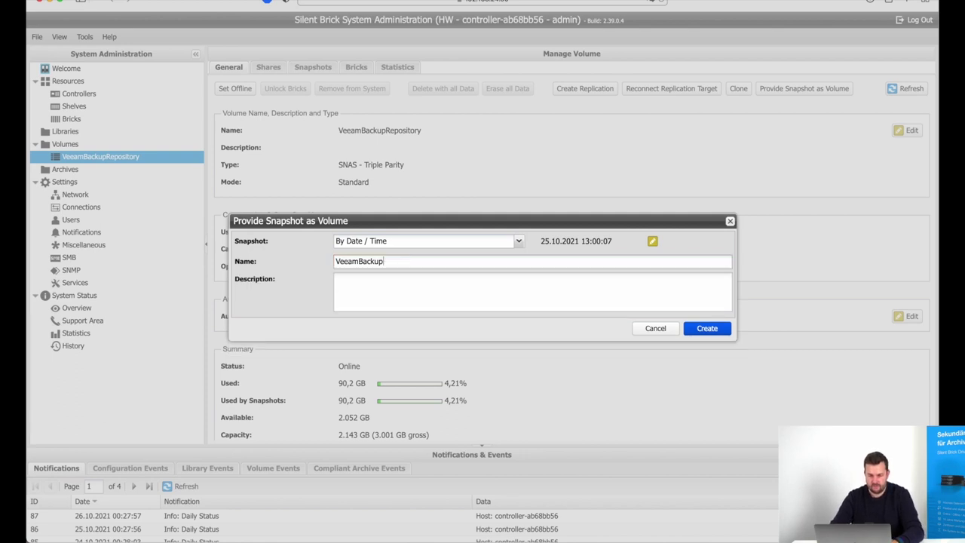
type("Repo_Snapshot")
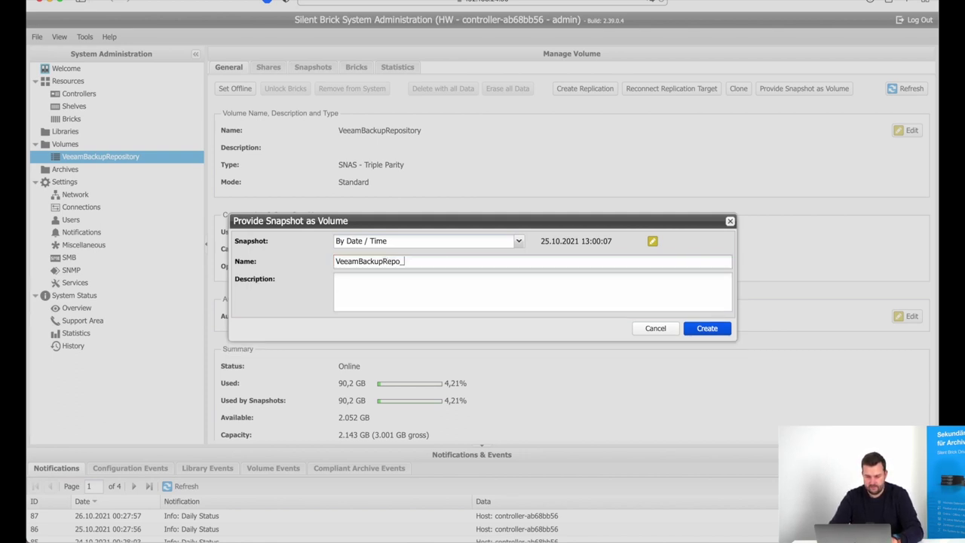
key("Return")
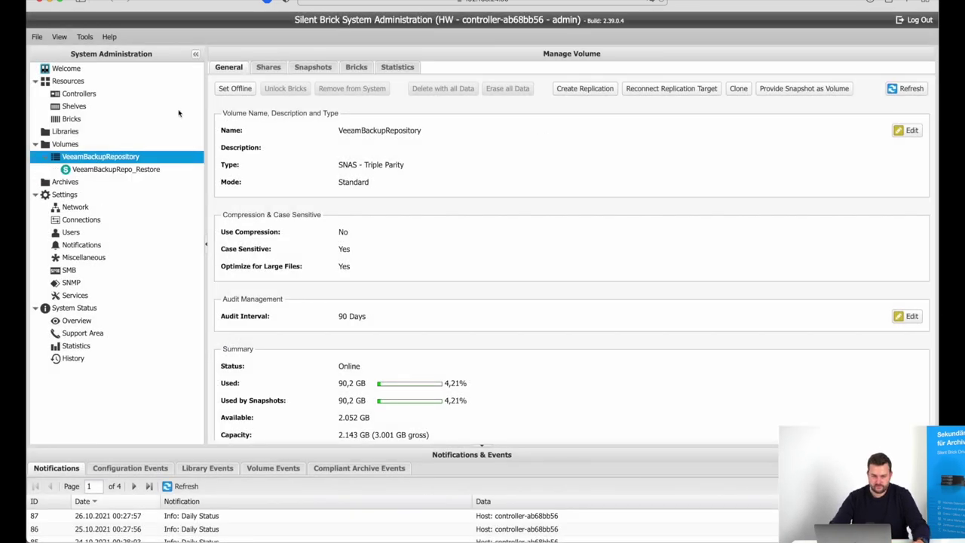
Add and save an SMB share for VeeamBackupRepo_Restore, copying its share name
left_click(123, 172)
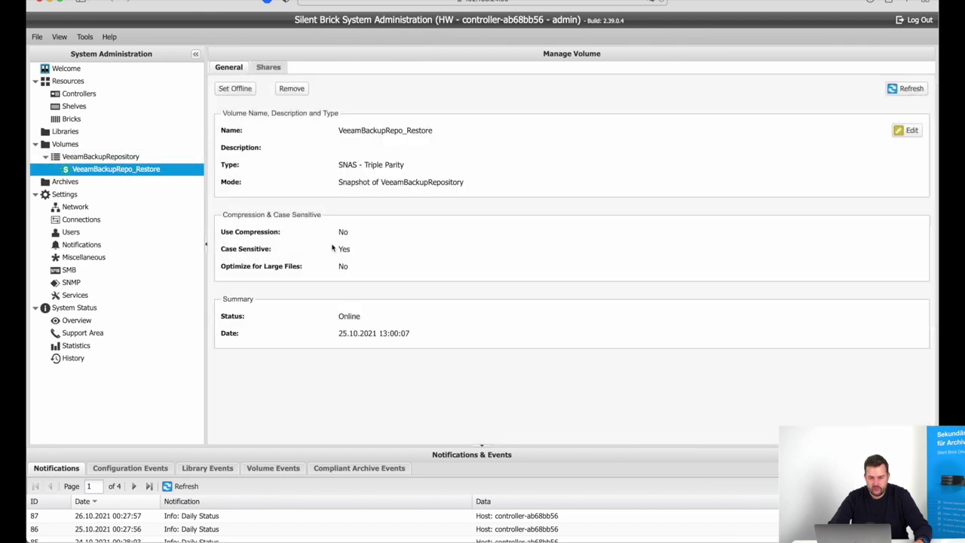
left_click(269, 67)
left_click(242, 84)
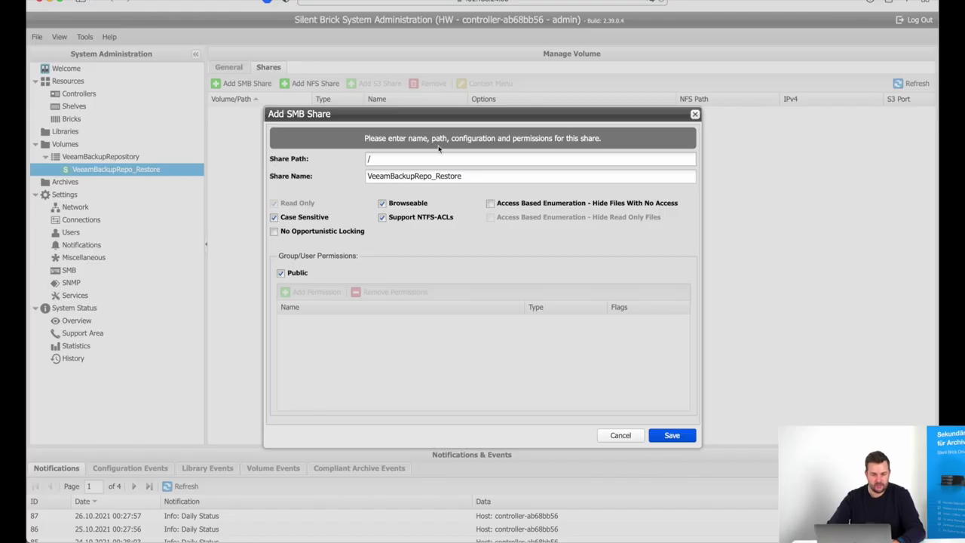
left_click_drag(463, 176, 321, 175)
key("ctrl+c")
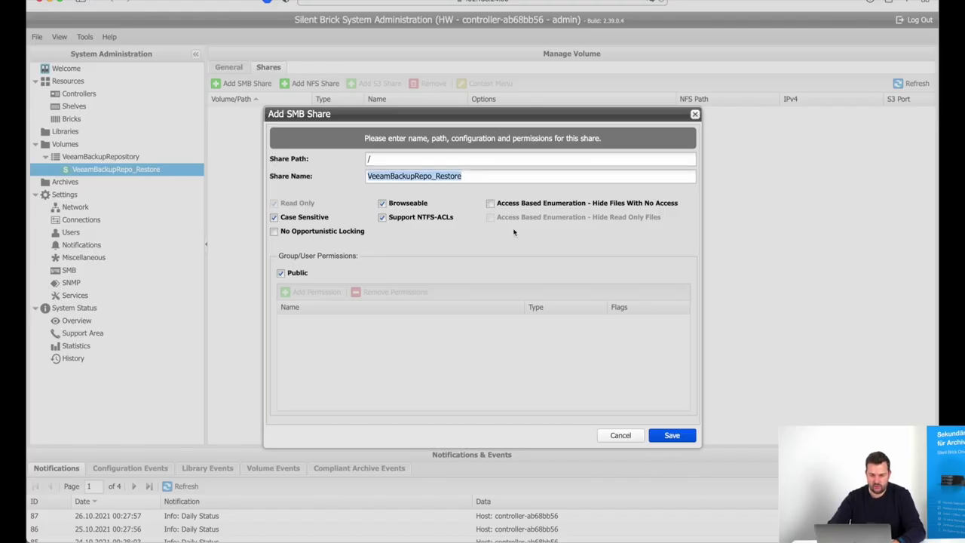
left_click(667, 436)
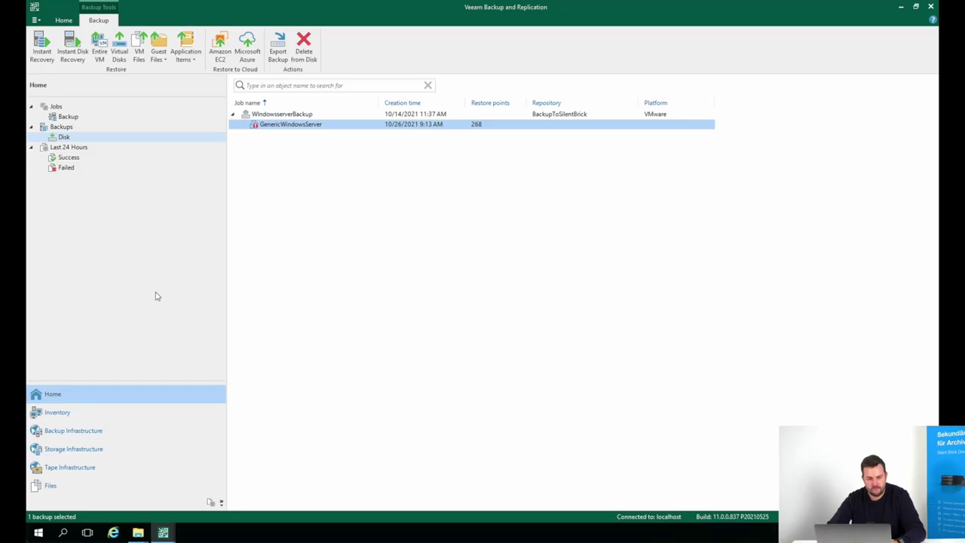
In Veeam, show the Backup Repositories list under Backup Infrastructure
left_click(157, 297)
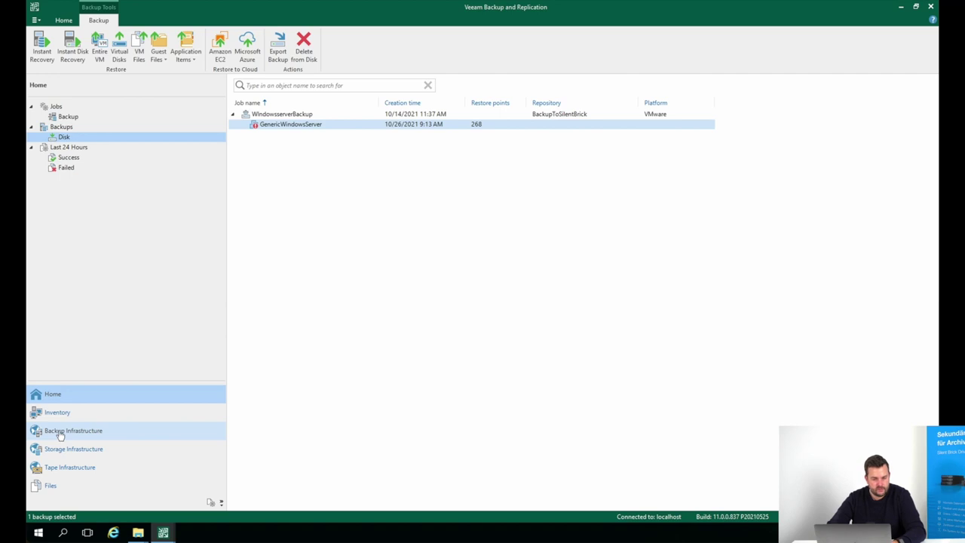
left_click(59, 434)
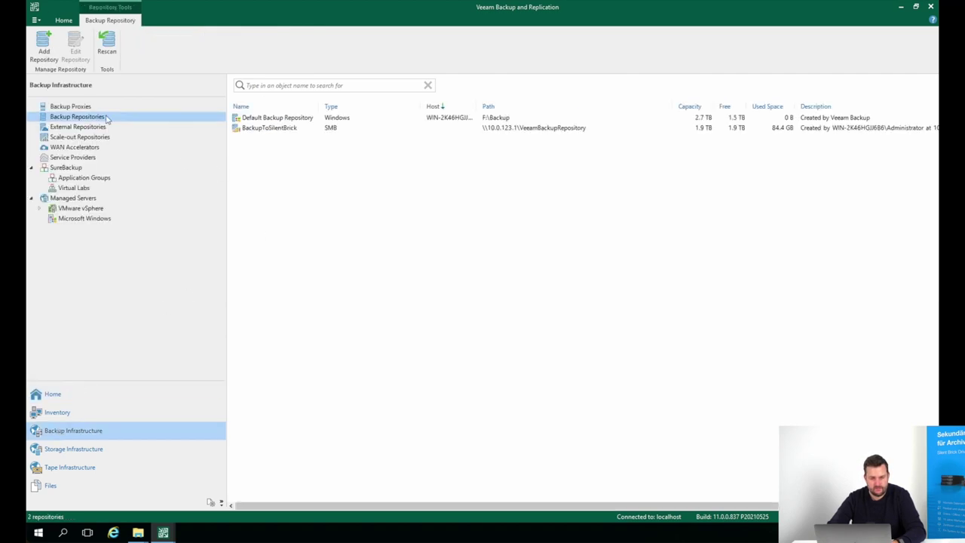
right_click(270, 169)
Start a network-attached SMB share repository named SilentBrickRestore
left_click(282, 171)
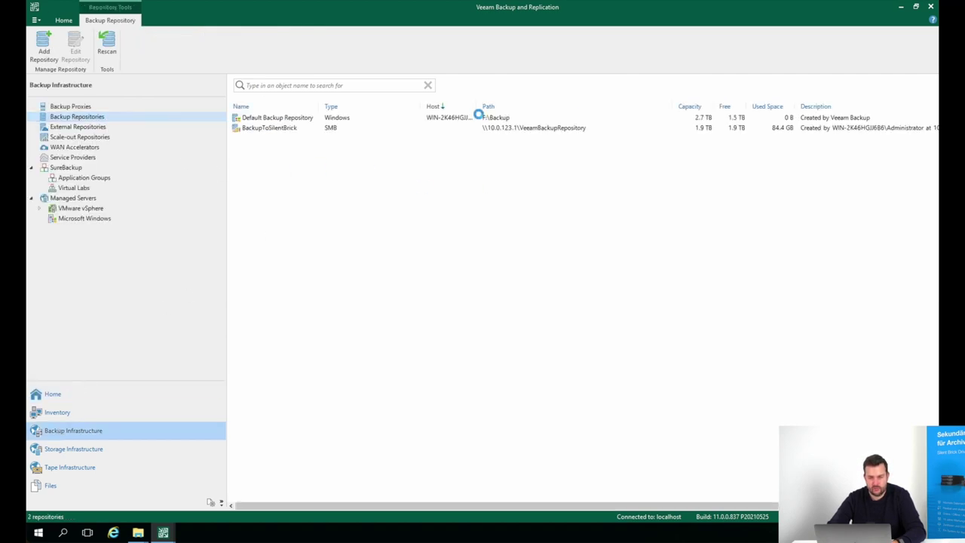
left_click(410, 219)
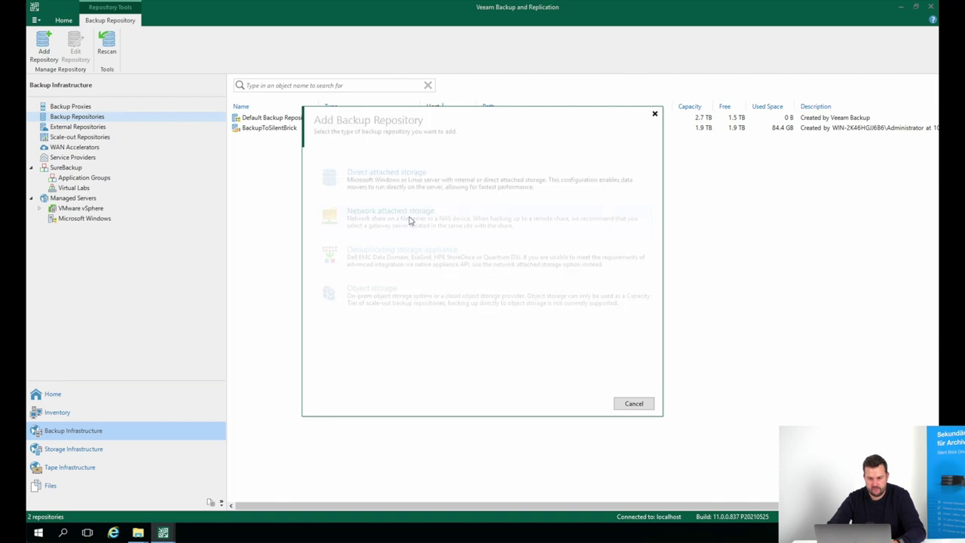
left_click(434, 224)
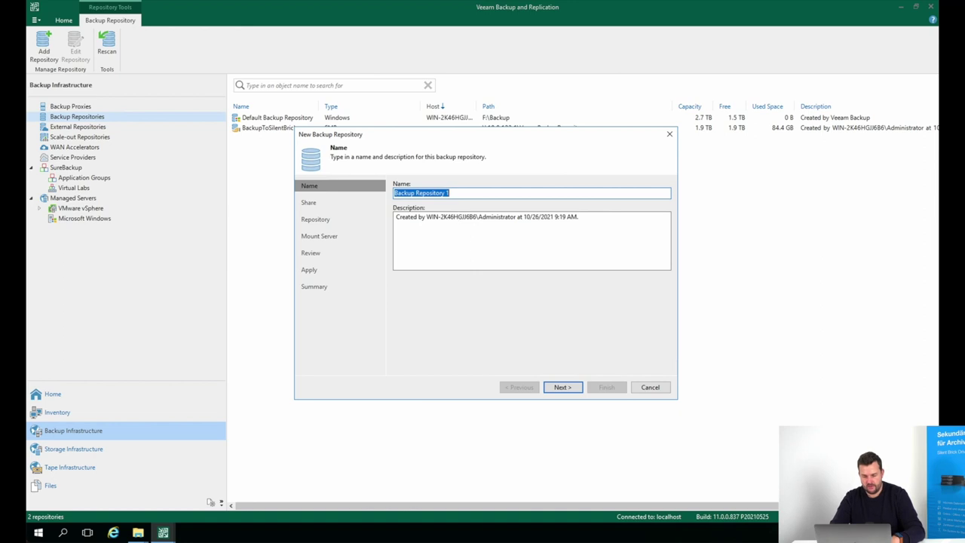
type("Veea")
key("ctrl+a")
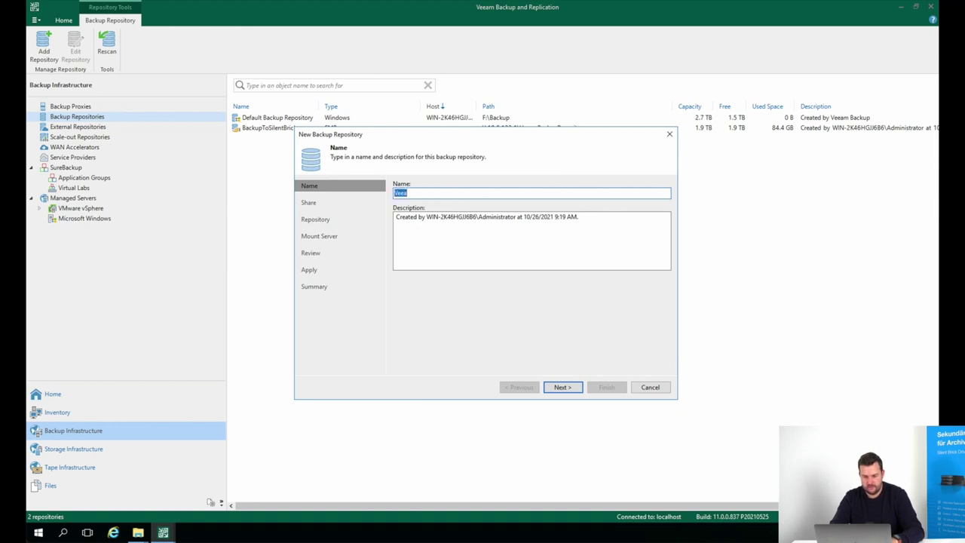
type("SilentBrickRestore")
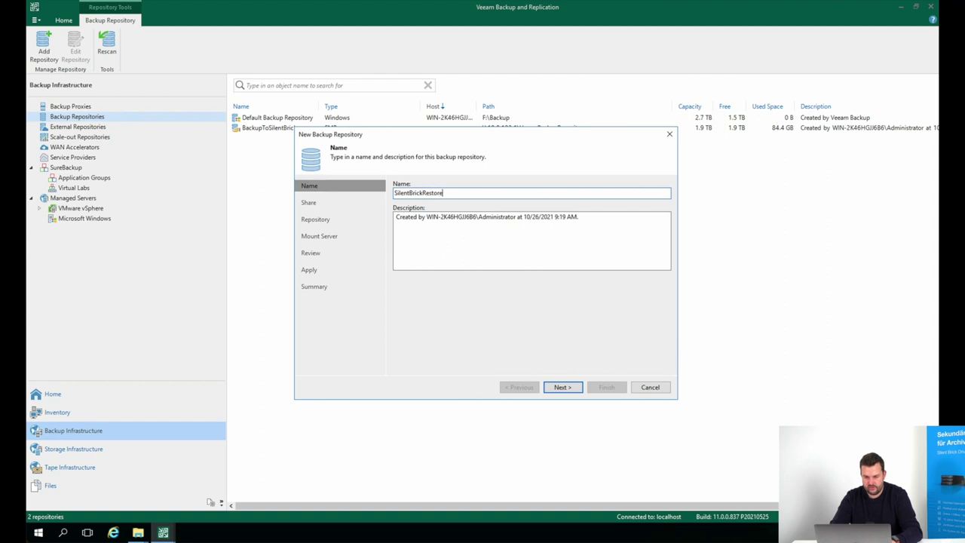
key("Return")
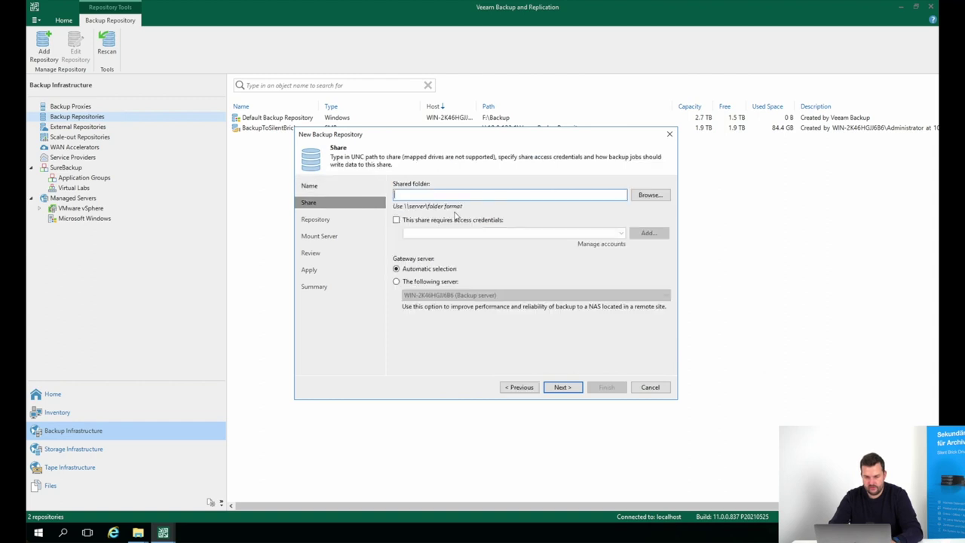
Set the share path to \\10.0.123.1\VeeamBackupRepo_Restore and connect to it
key("ctrl+v")
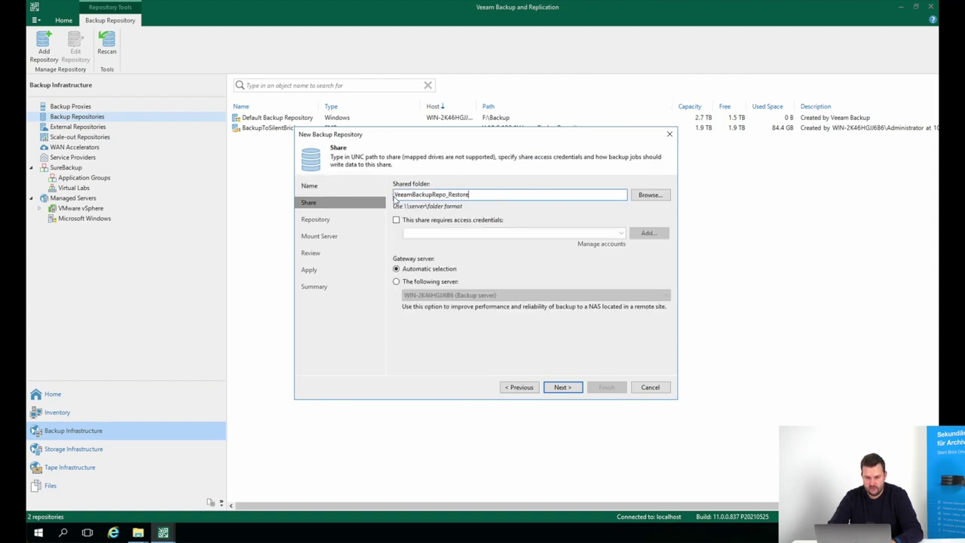
type("\\\\")
type("10.0.123.1\\")
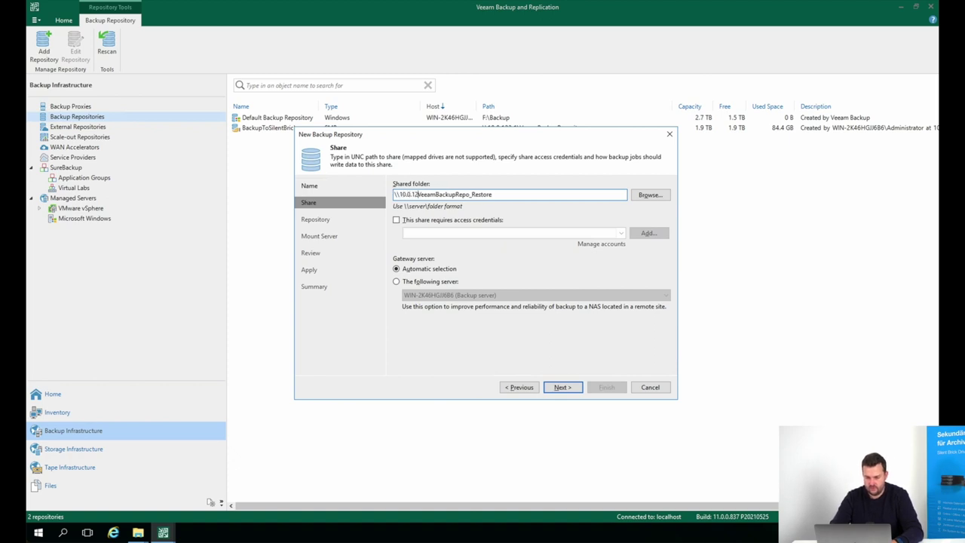
key("BackSpace")
type("\\")
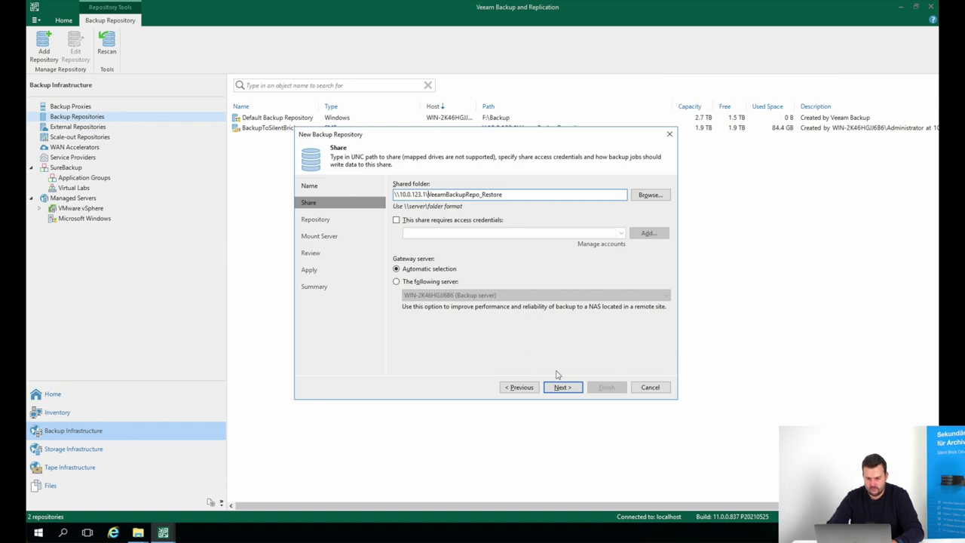
left_click(563, 387)
left_click(562, 436)
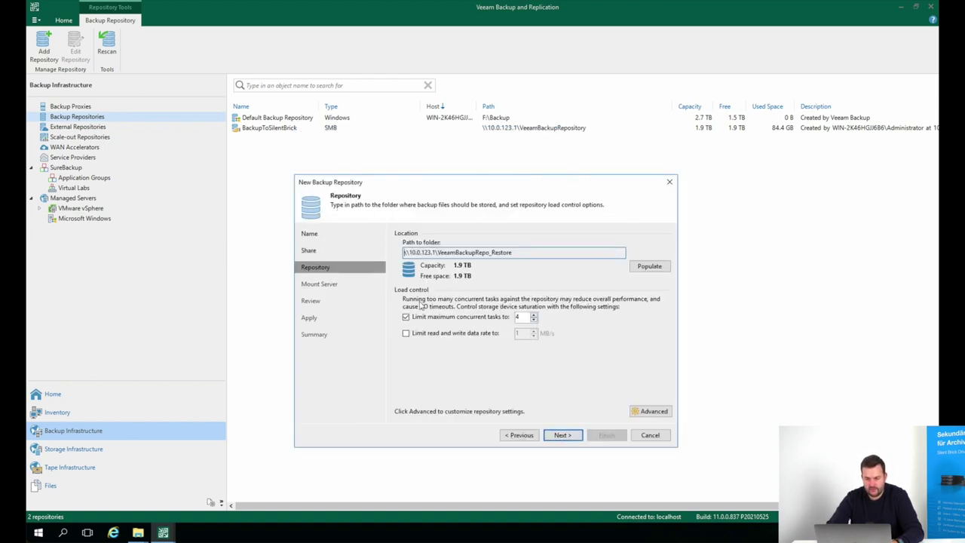
Accept the advanced storage settings and apply and finish the repository wizard
left_click(650, 411)
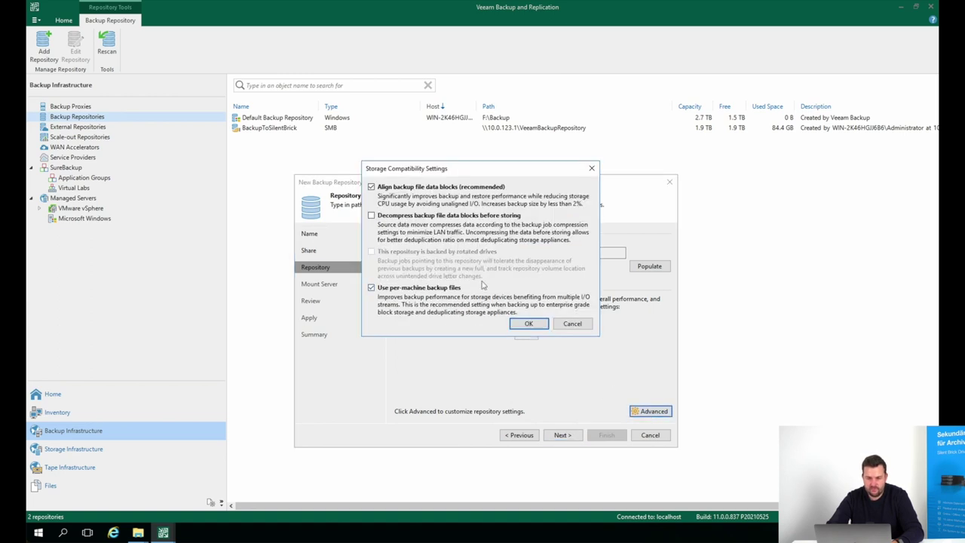
left_click(529, 324)
left_click(568, 435)
left_click(577, 435)
left_click(573, 435)
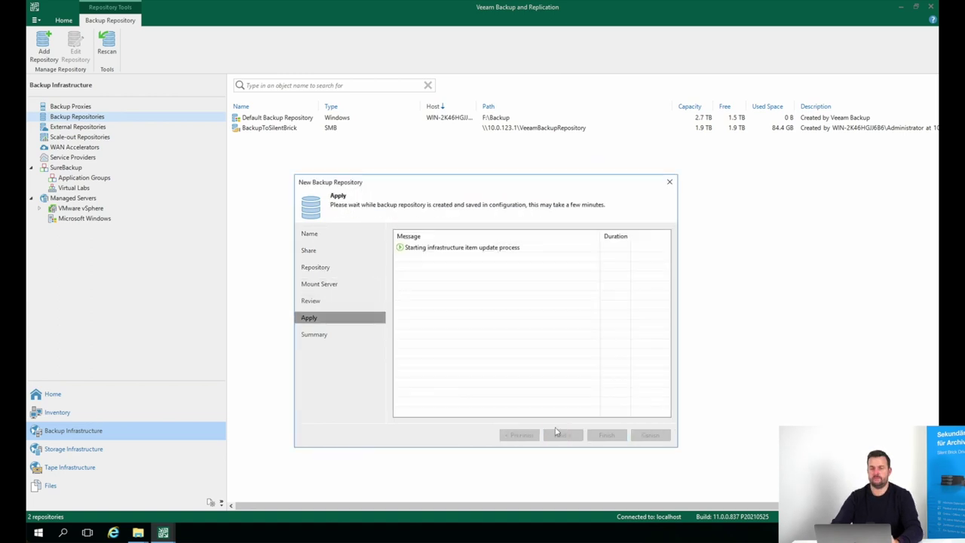
left_click(574, 435)
left_click(606, 435)
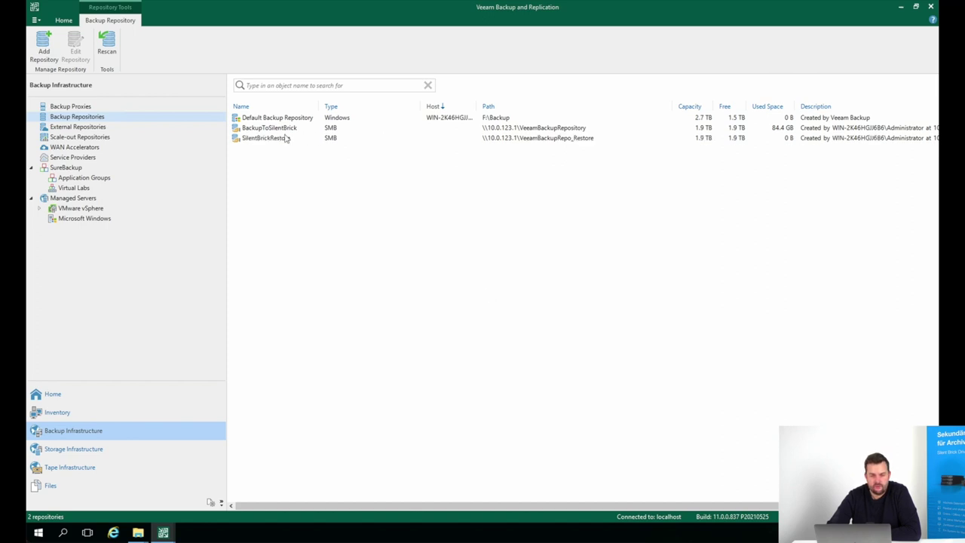
Rescan SilentBrickRestore to import its existing backup, then close the results
right_click(282, 139)
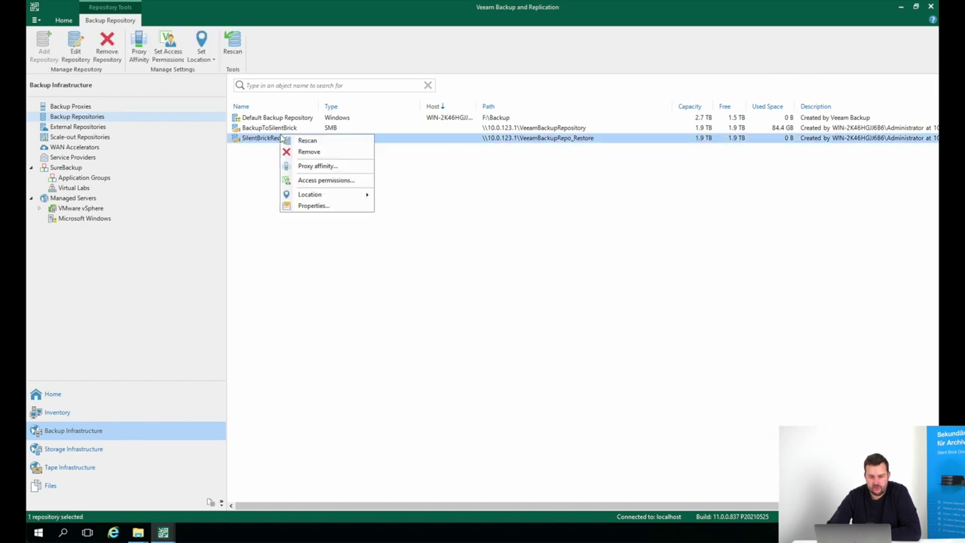
left_click(305, 141)
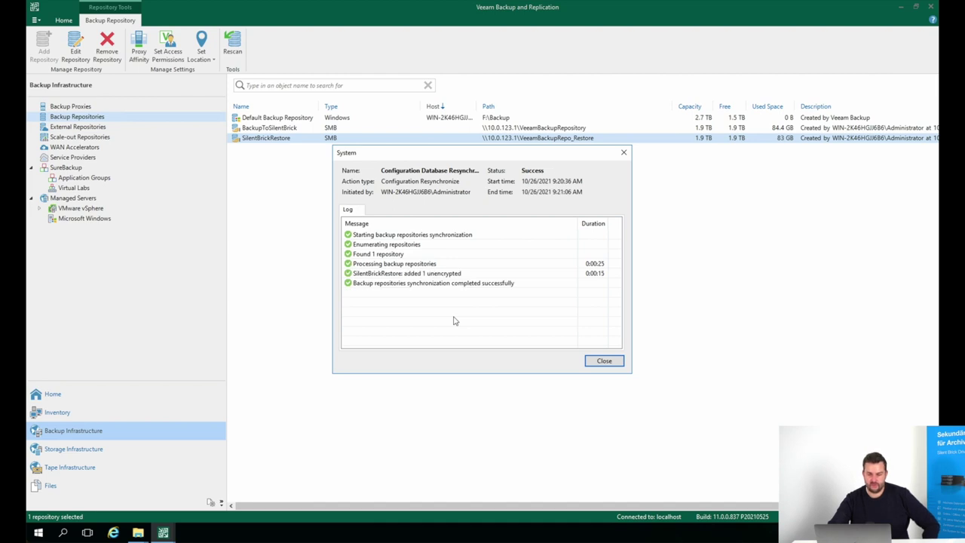
left_click(604, 362)
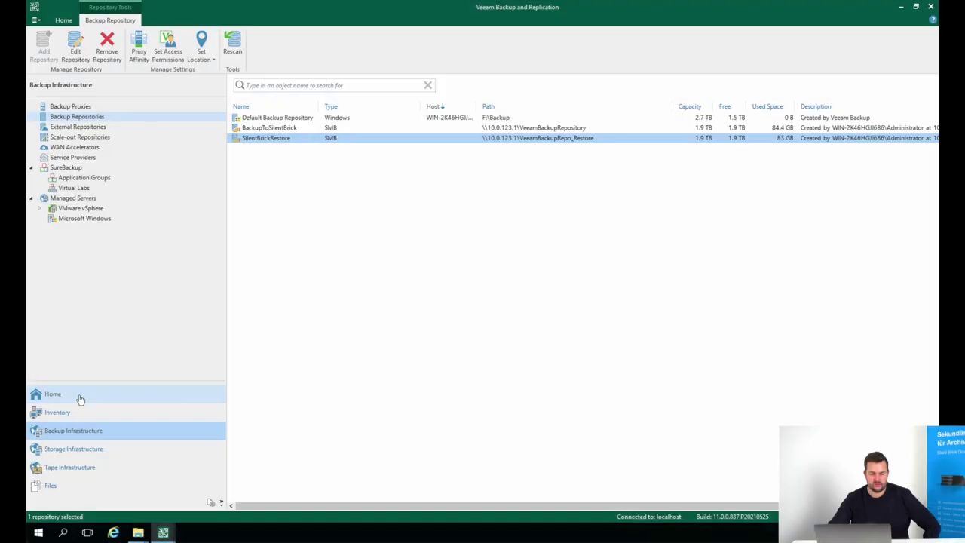
Start Instant Recovery of GenericWindowsServer from the imported WindowsserverBackup
left_click(81, 396)
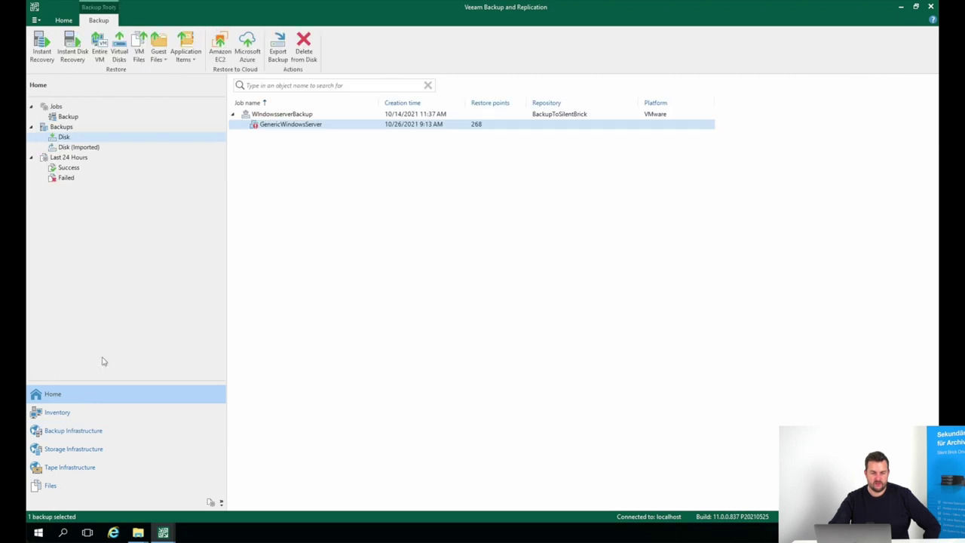
left_click(79, 147)
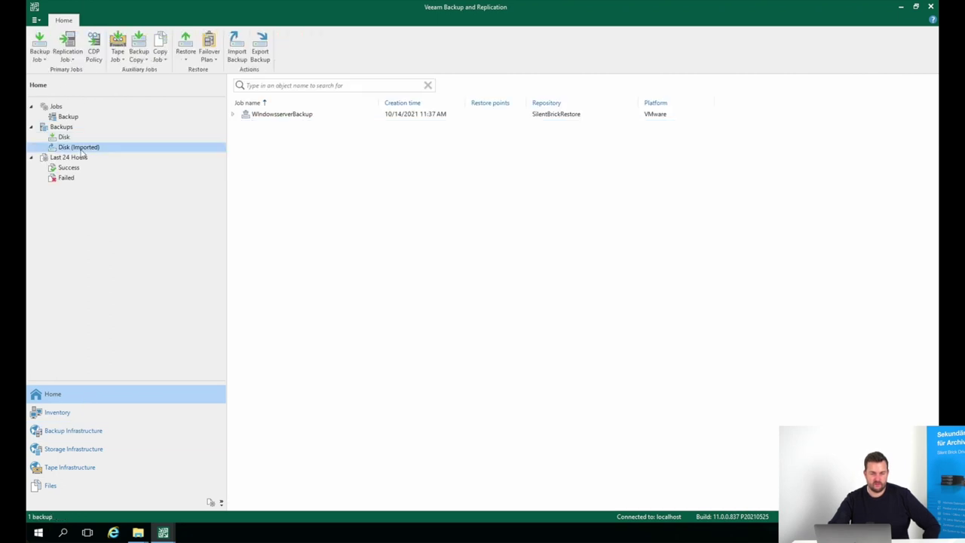
left_click(234, 116)
left_click(287, 130)
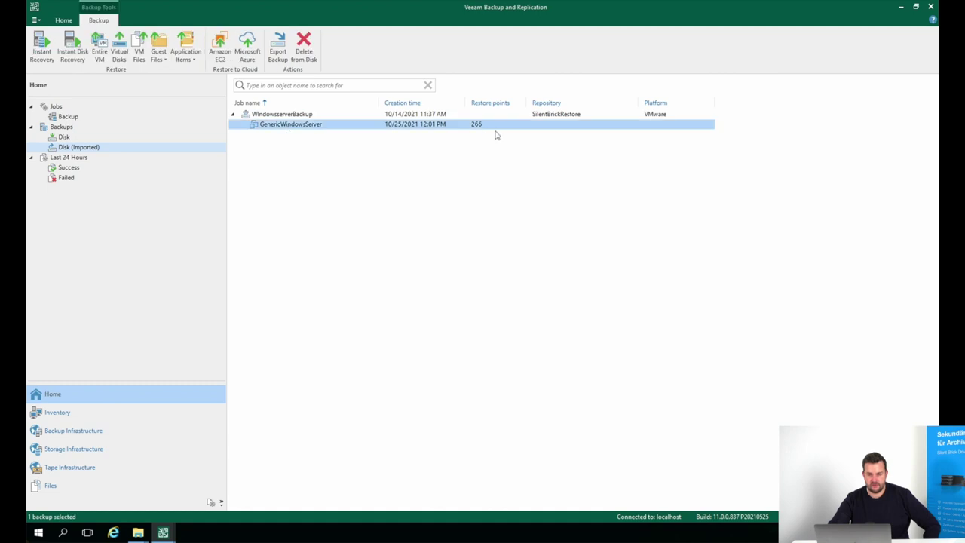
right_click(285, 130)
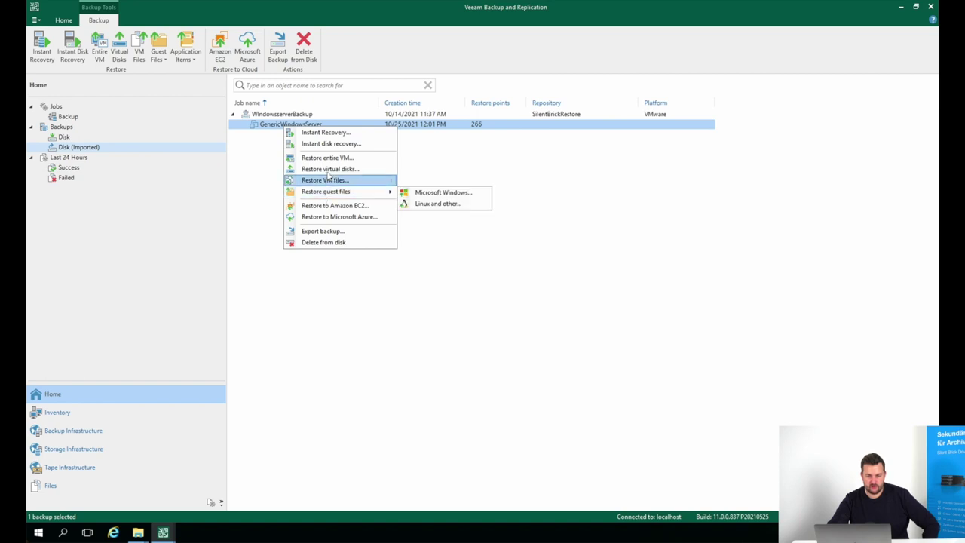
left_click(337, 135)
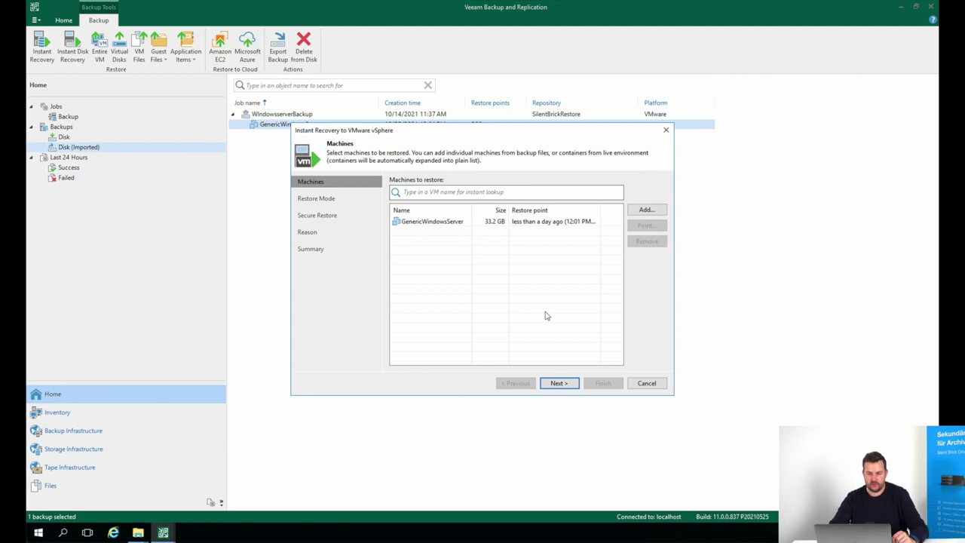
Restore to the original location without malware scan and launch the recovery
left_click(559, 383)
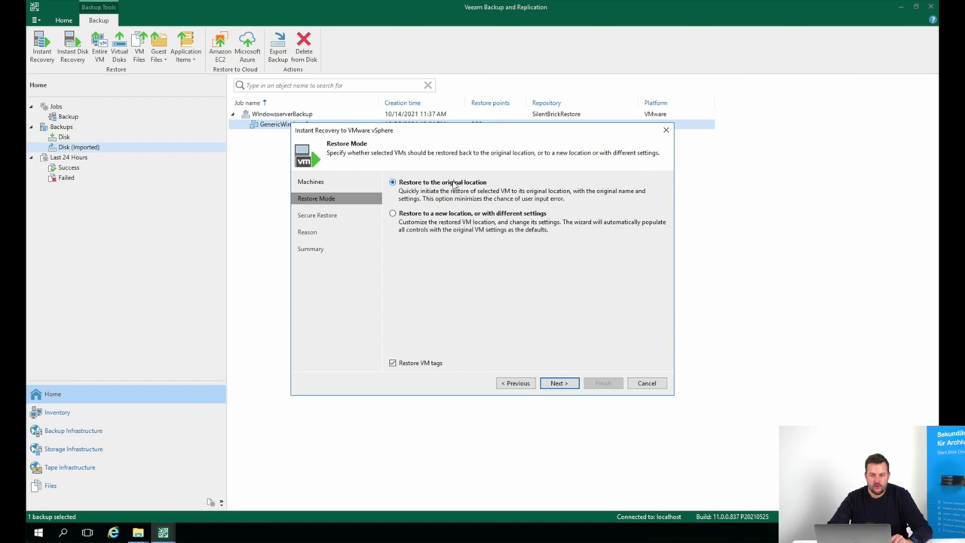
left_click(558, 383)
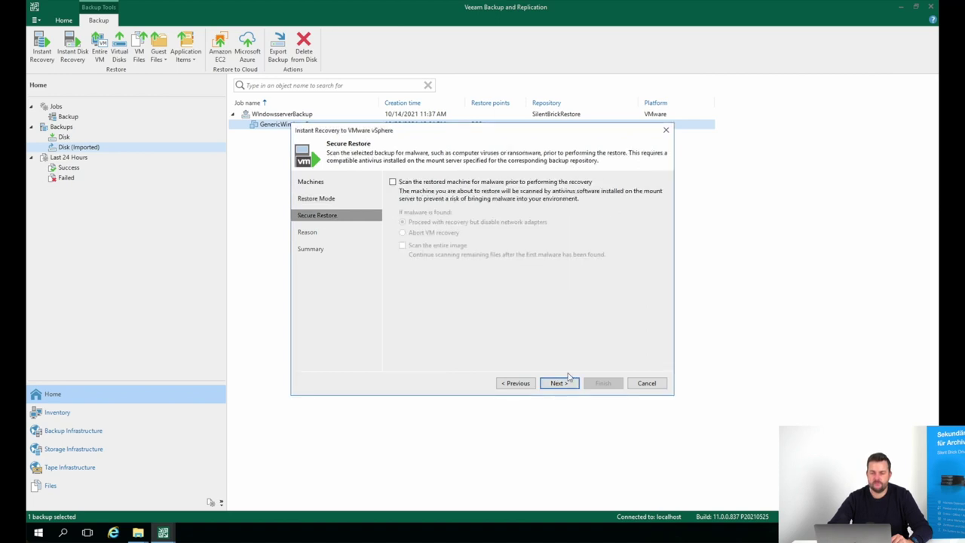
left_click(567, 382)
left_click(567, 382)
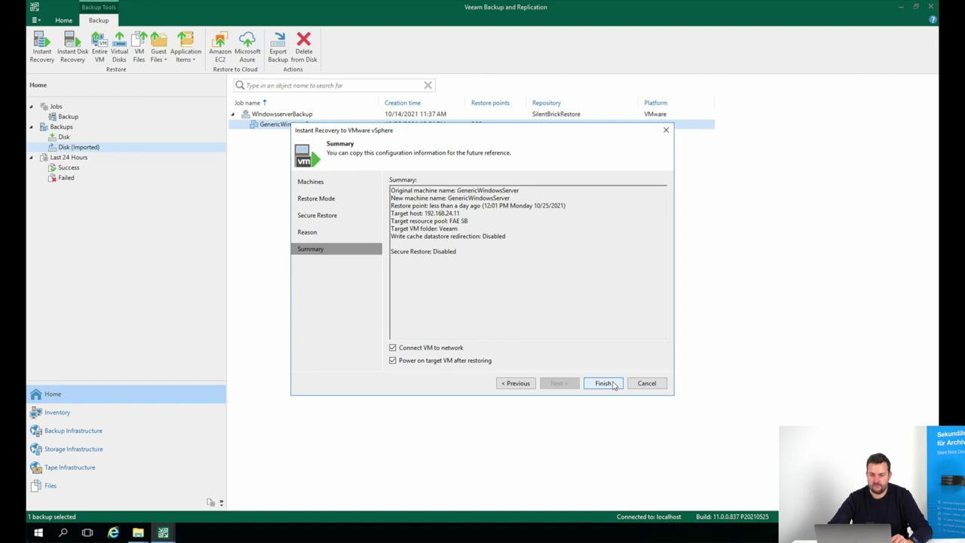
left_click(604, 383)
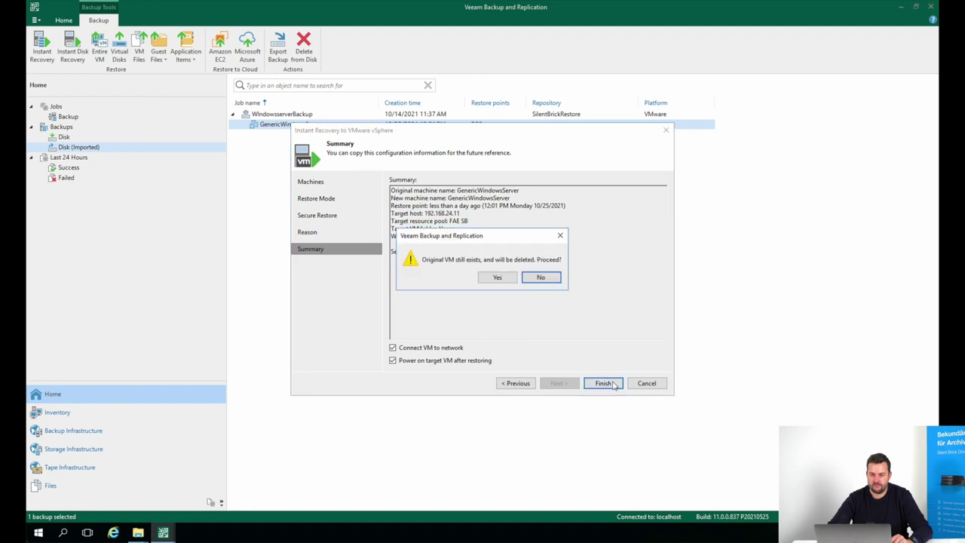
Confirm deleting the original VM, close the restore log, and open the Instant Recovery view
left_click(497, 279)
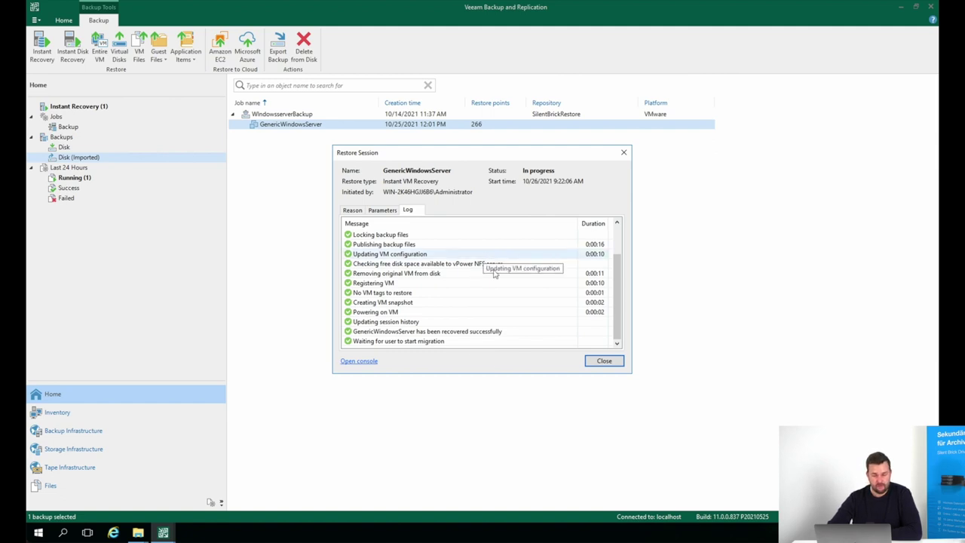
left_click(603, 361)
left_click(78, 106)
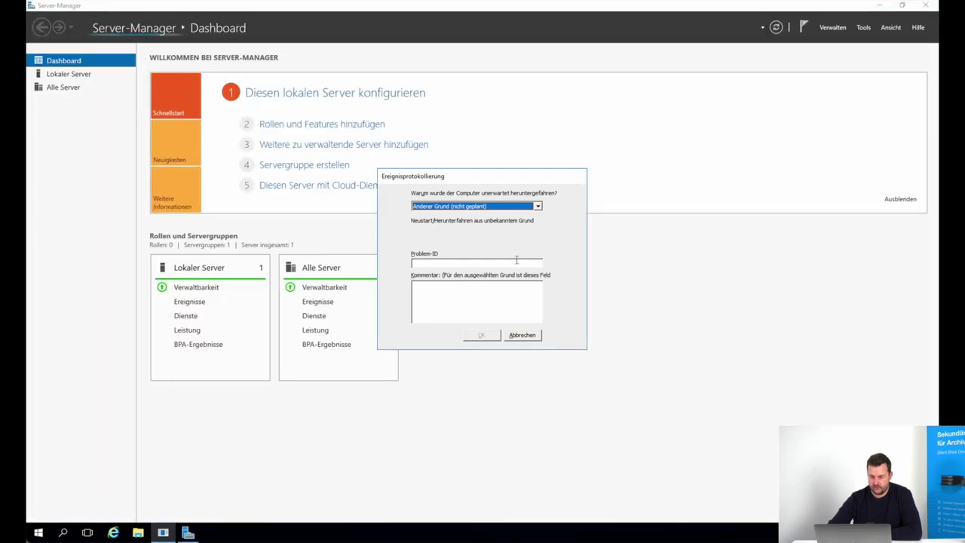
Cancel the unexpected-shutdown reason prompt and close Server Manager
left_click(520, 335)
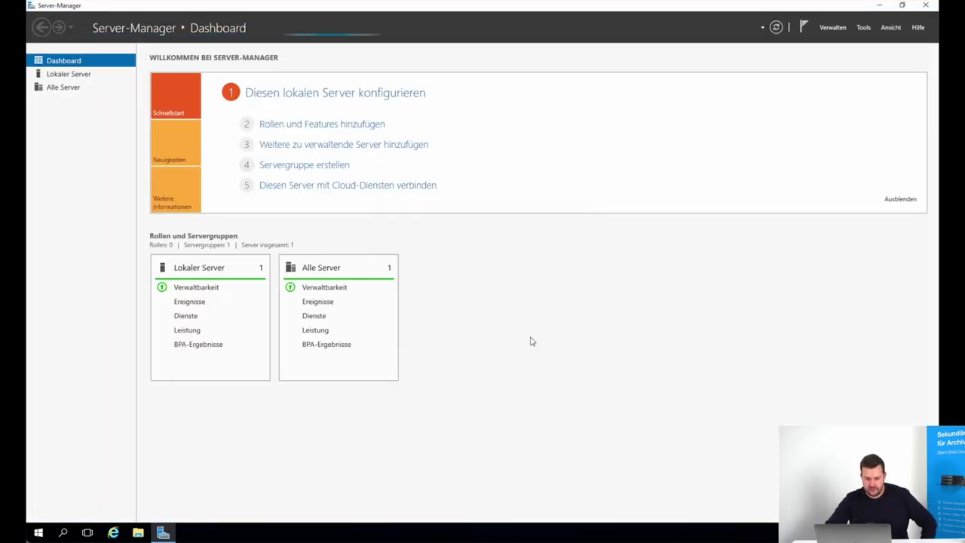
left_click(926, 6)
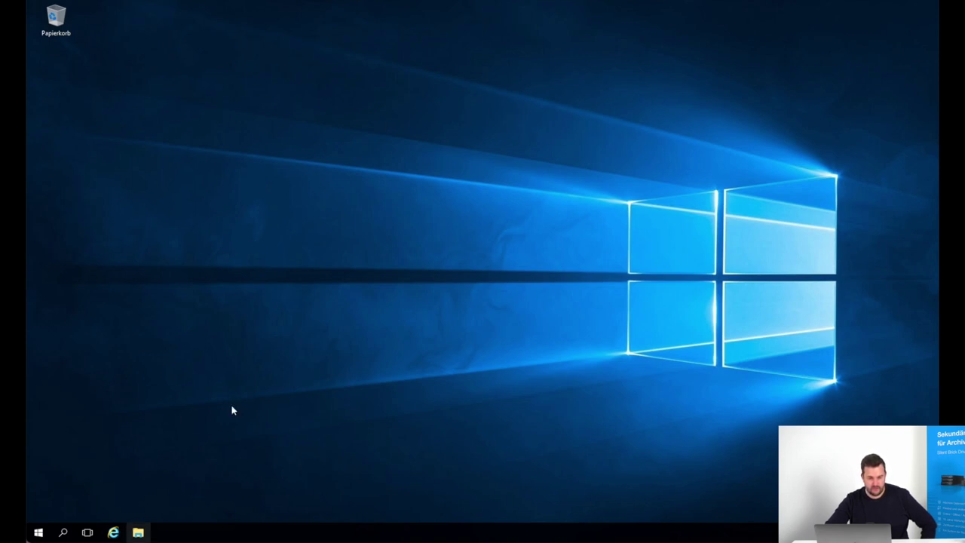
Open the Silent_Brick_VTL image from File Explorer to check it, then close it
key("super+e")
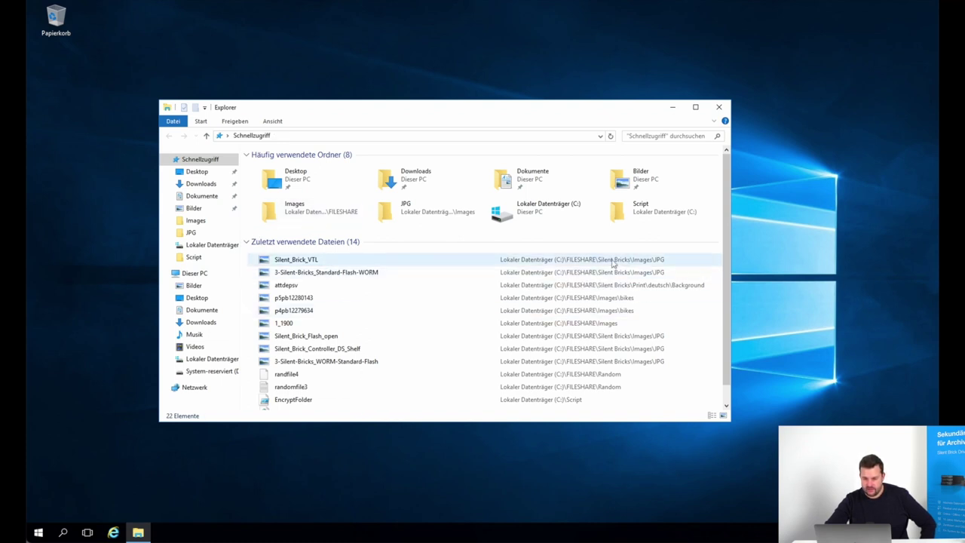
double_click(306, 261)
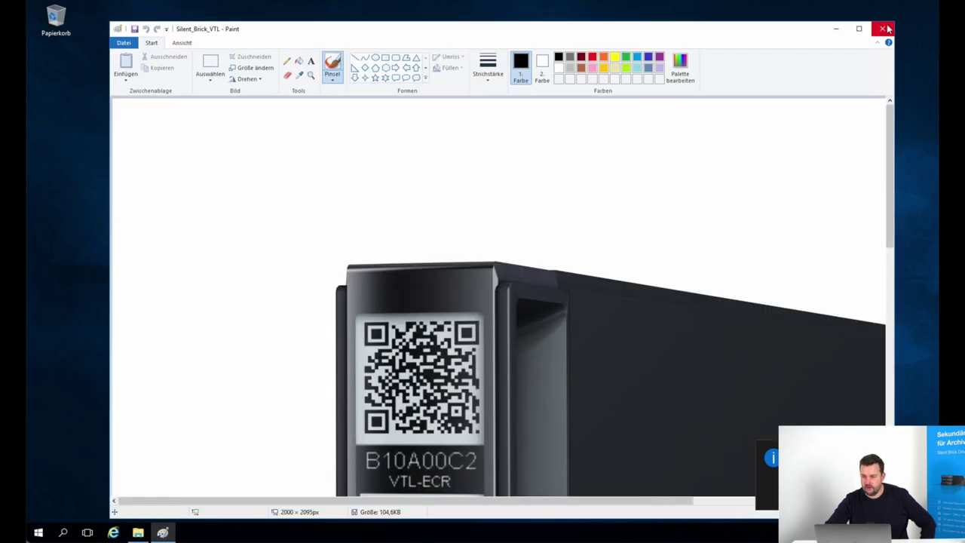
left_click(884, 29)
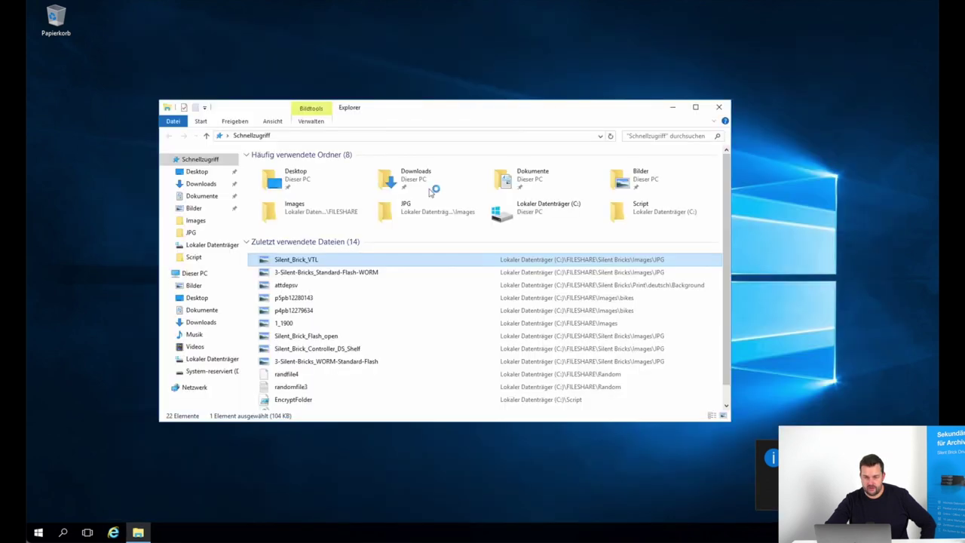
View the 2_2048 image in C:\FILESHARE\Images in Paint to confirm it is intact
double_click(533, 208)
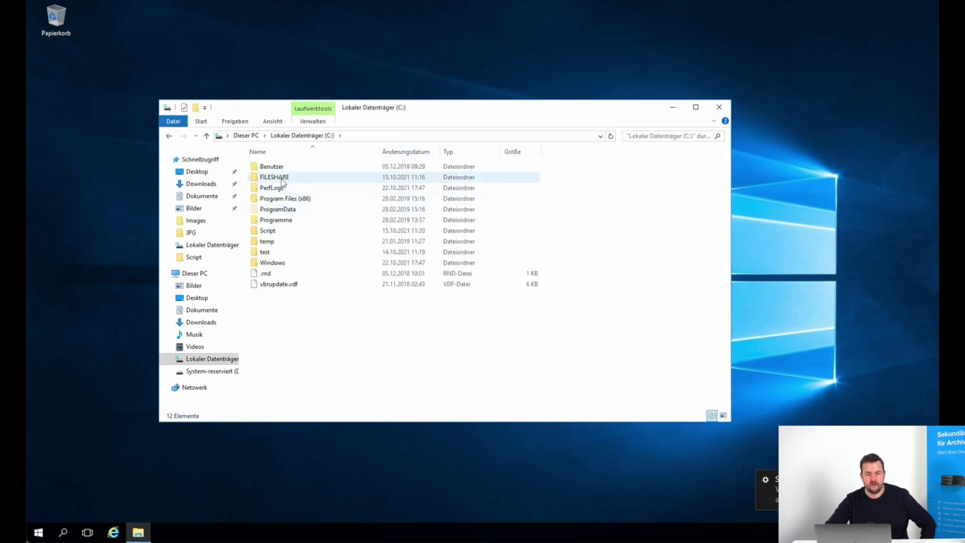
left_click(283, 181)
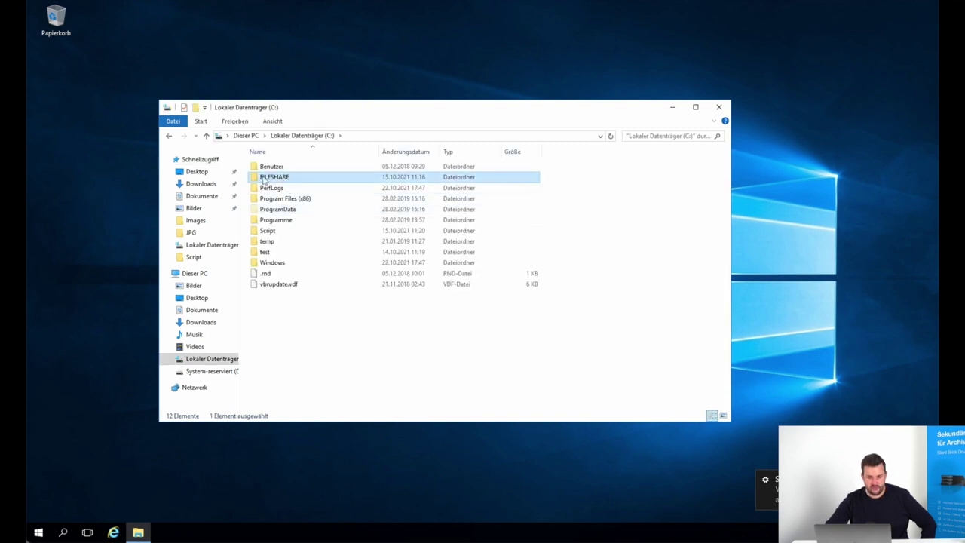
double_click(264, 178)
double_click(266, 167)
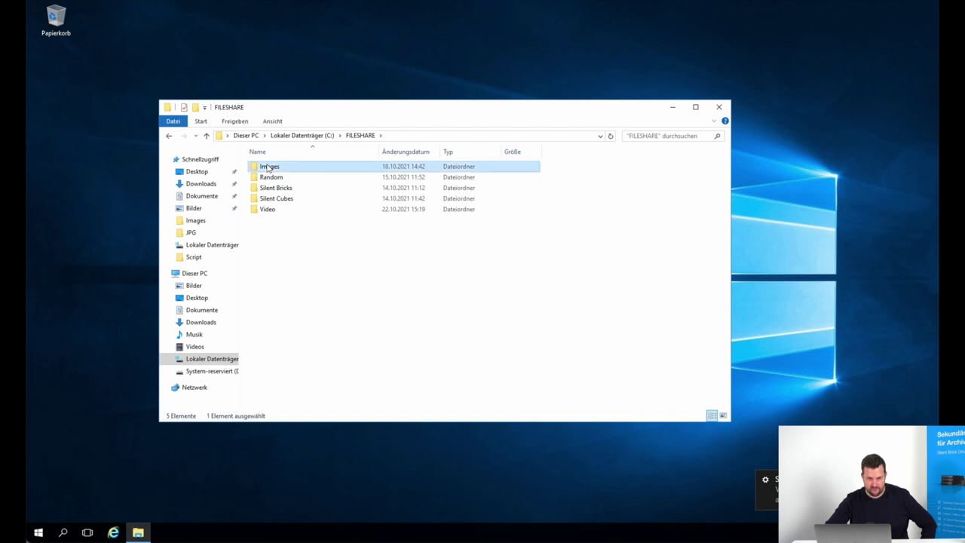
double_click(273, 304)
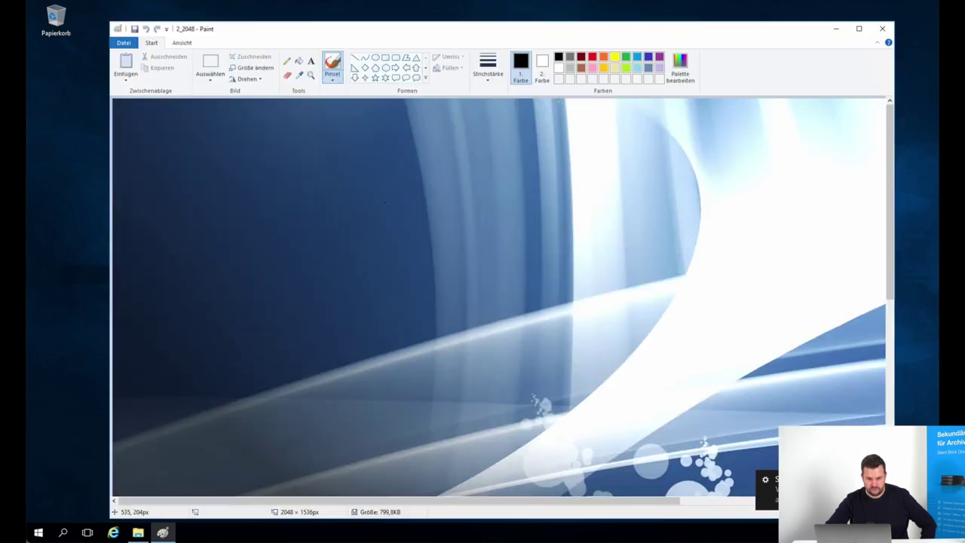
left_click(882, 28)
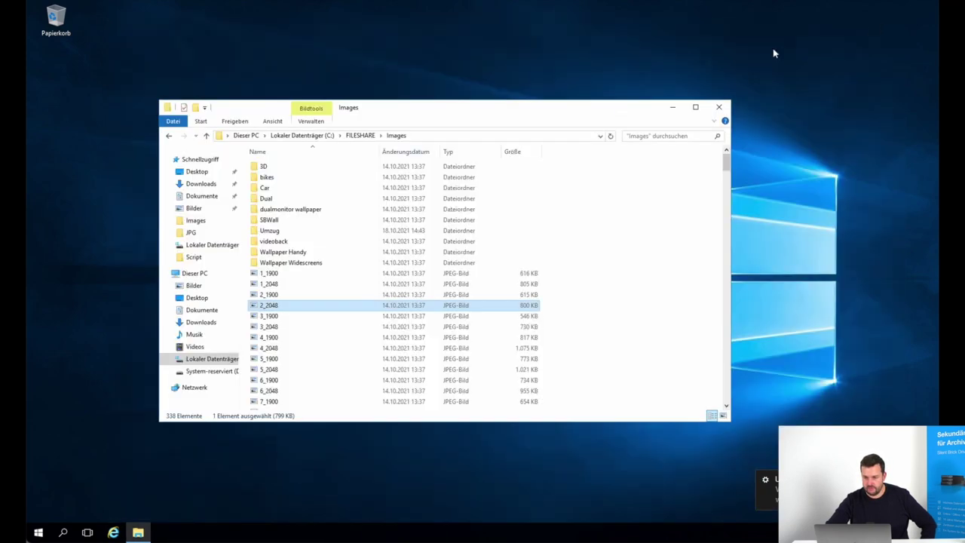
View the Silent_Brick_WORM image in FILESHARE\Silent Bricks\Images\JPG to confirm it is readable
left_click(349, 135)
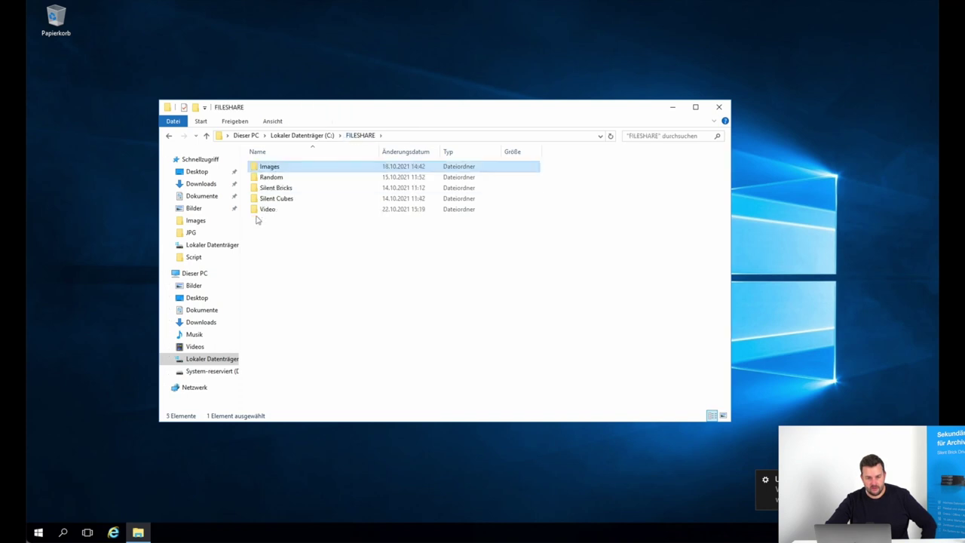
double_click(272, 188)
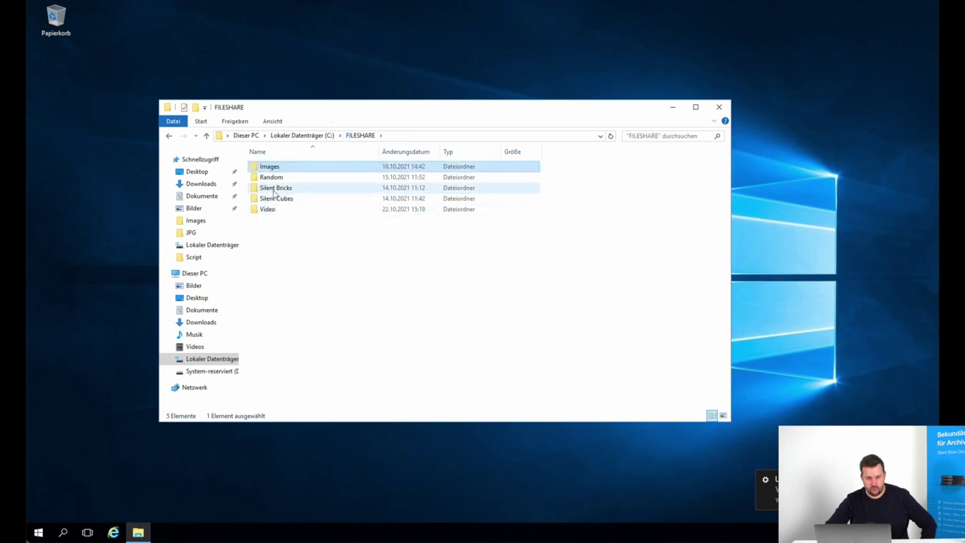
double_click(270, 166)
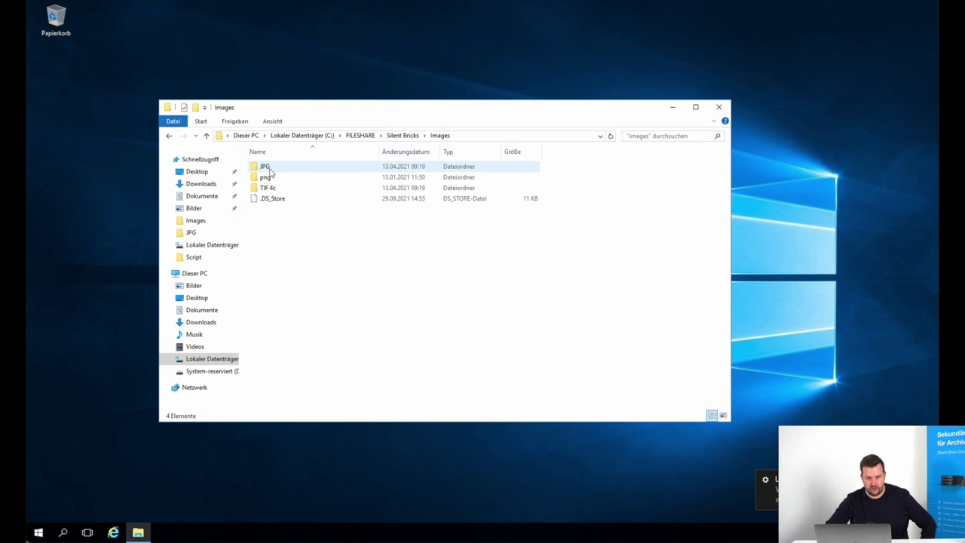
double_click(267, 169)
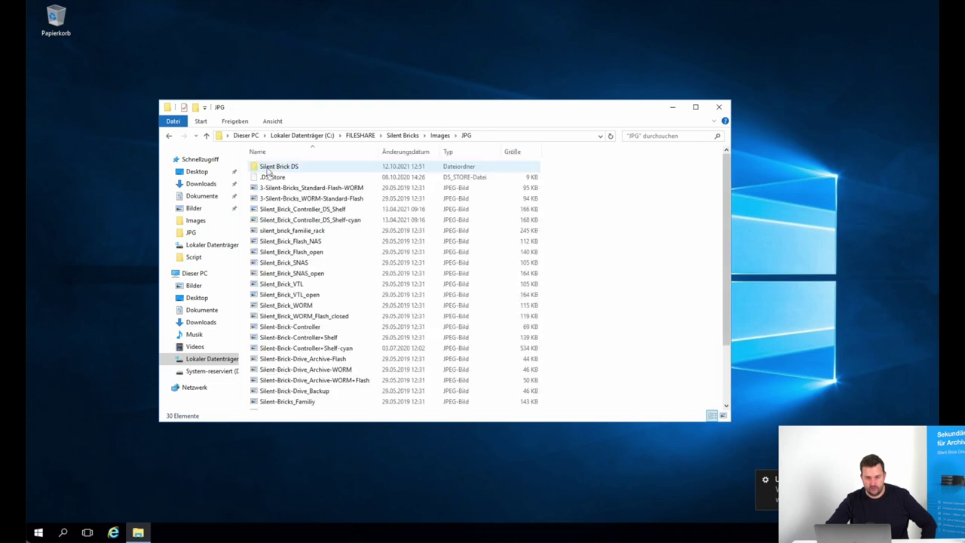
double_click(314, 305)
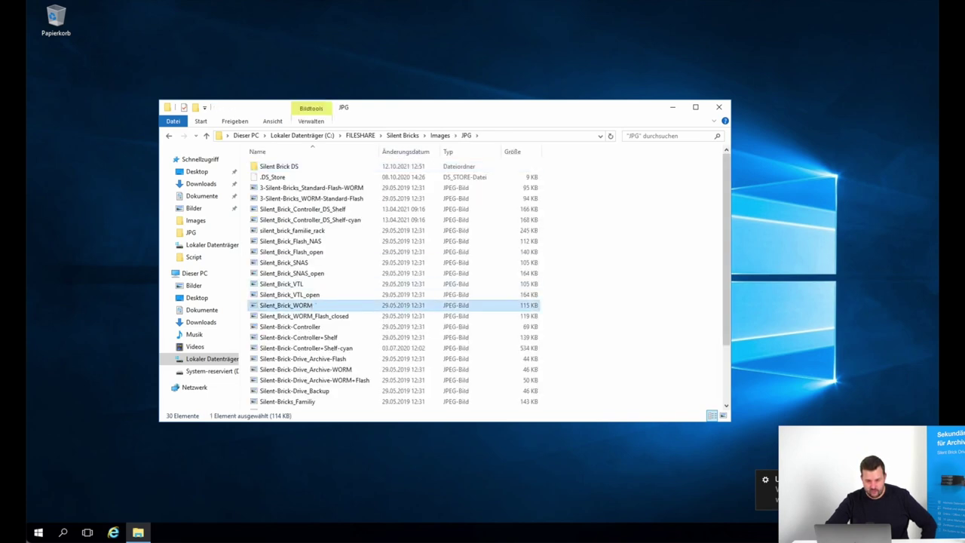
left_click(882, 29)
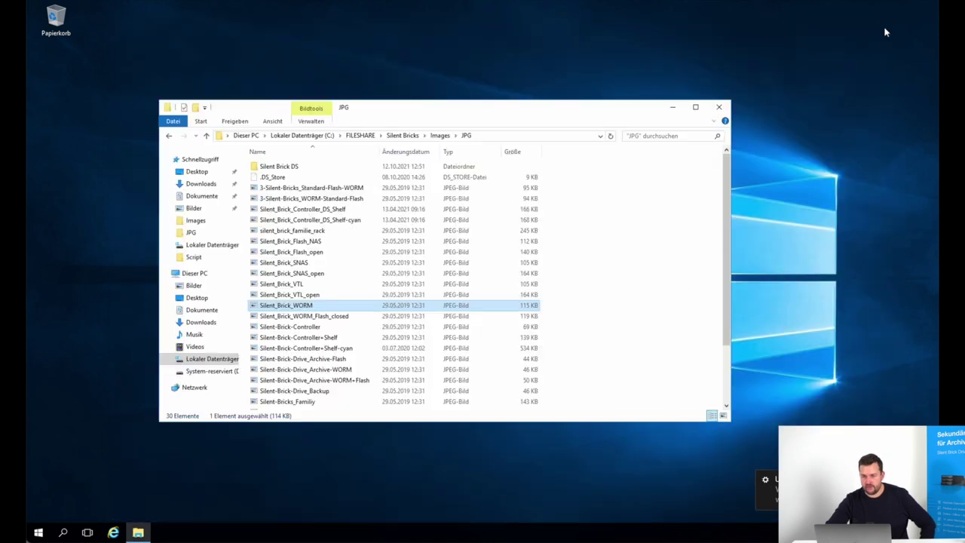